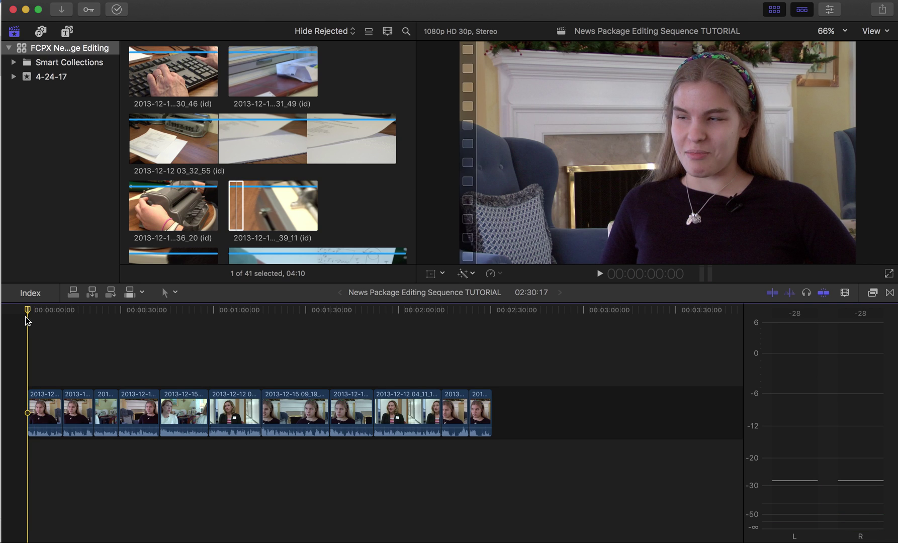
pyautogui.click(232, 219)
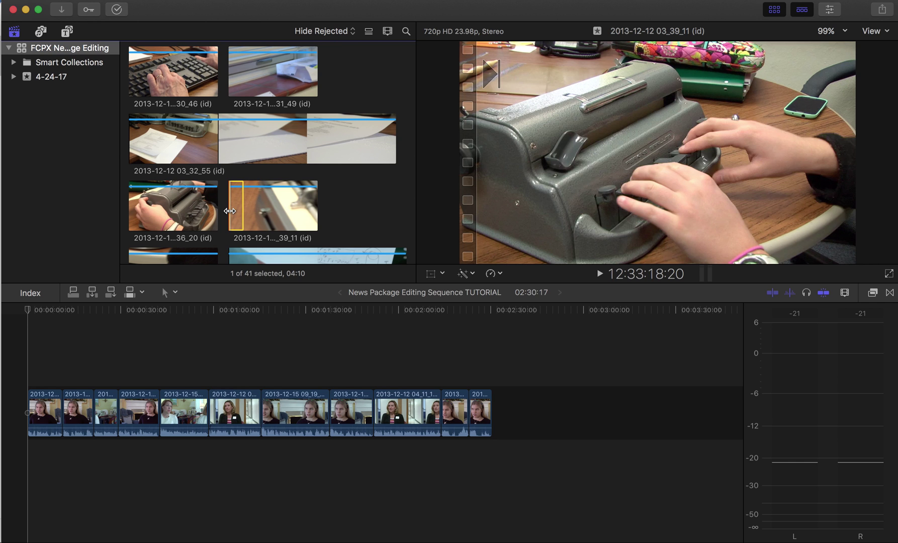
pyautogui.press('space')
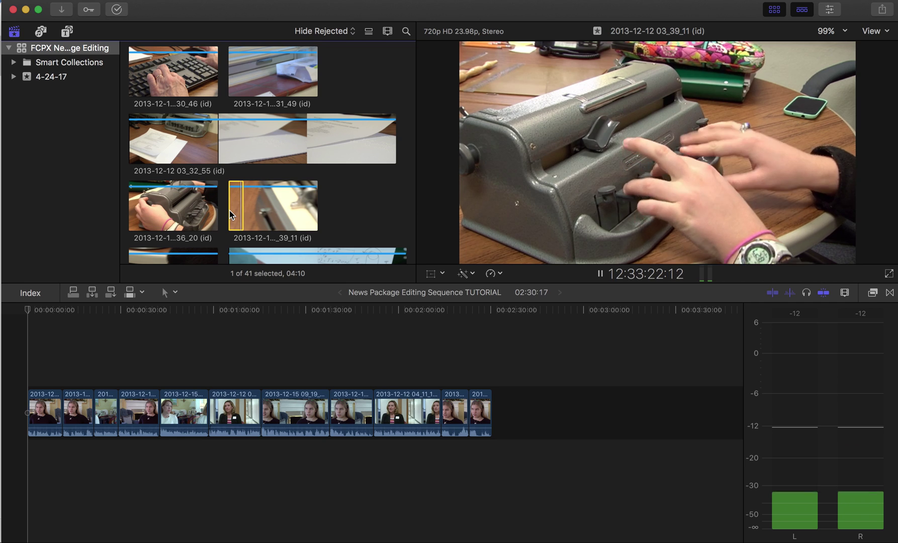
pyautogui.press('space')
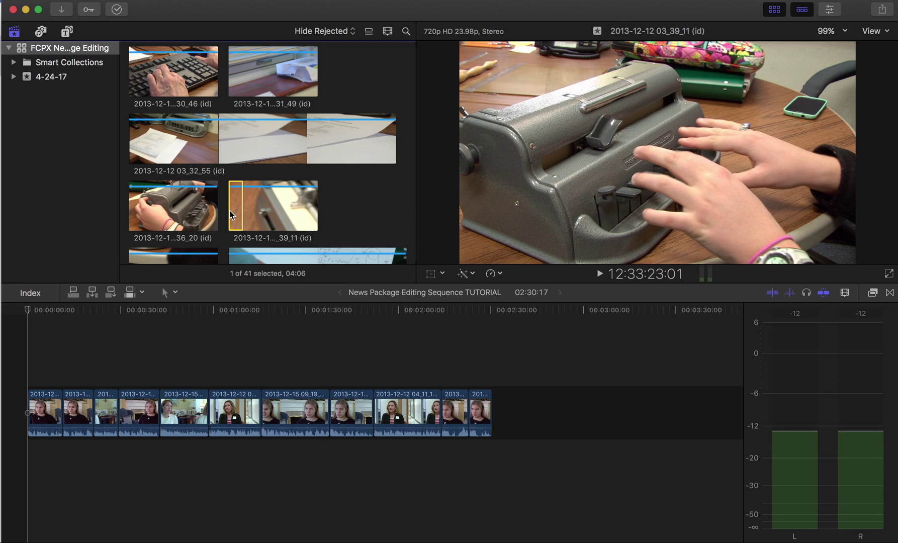
pyautogui.moveTo(229, 211); pyautogui.dragTo(27, 363)
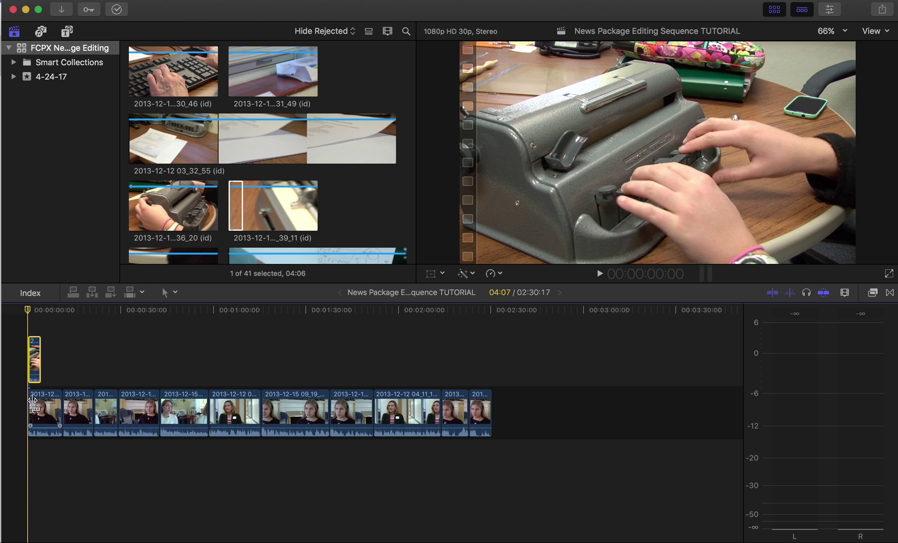
# - Extend the first interview clip's start about 4 seconds earlier and move the connected typing clip back to the timeline's beginning
pyautogui.click(33, 402)
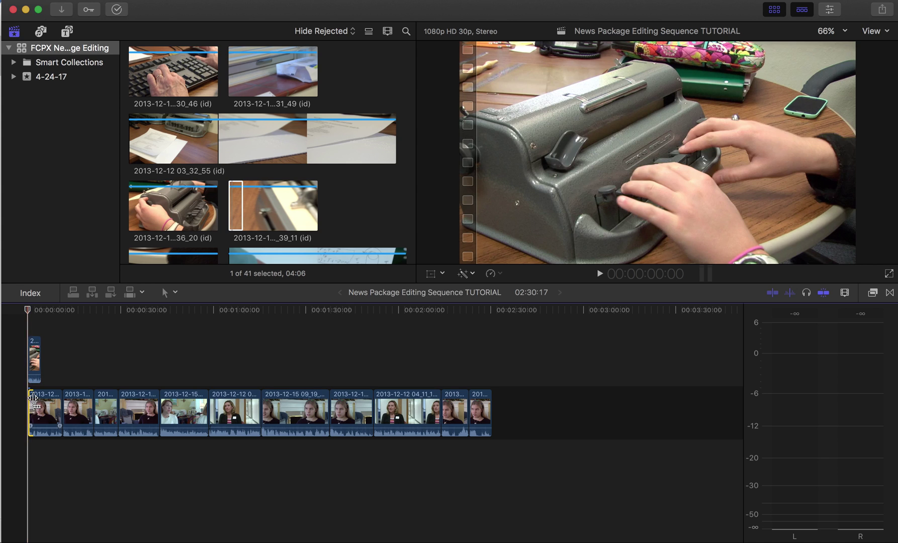
pyautogui.click(37, 401)
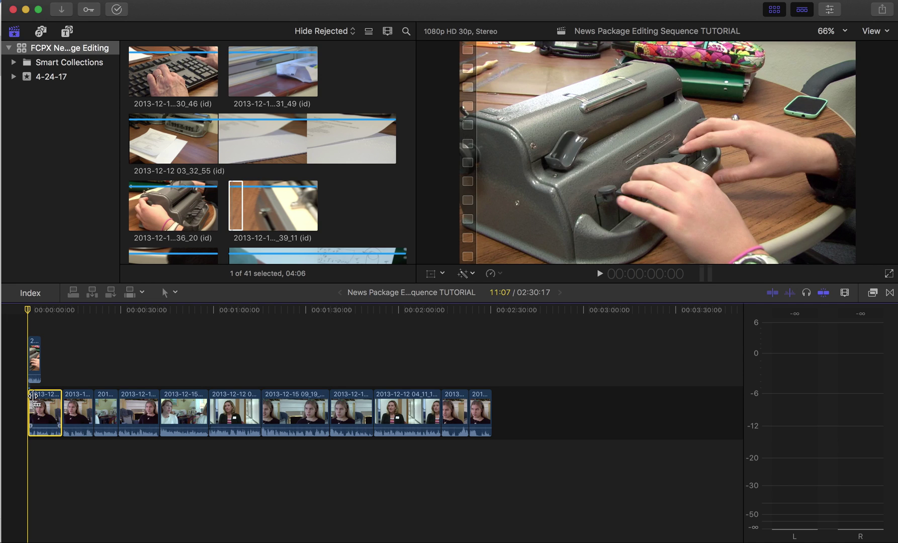
pyautogui.click(33, 397)
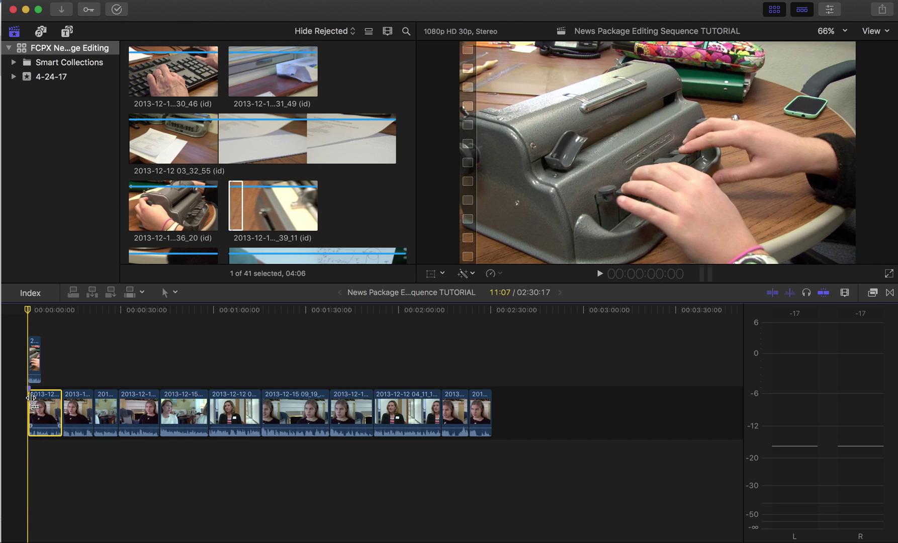
pyautogui.press('super+equal')
pyautogui.press('super+equal')
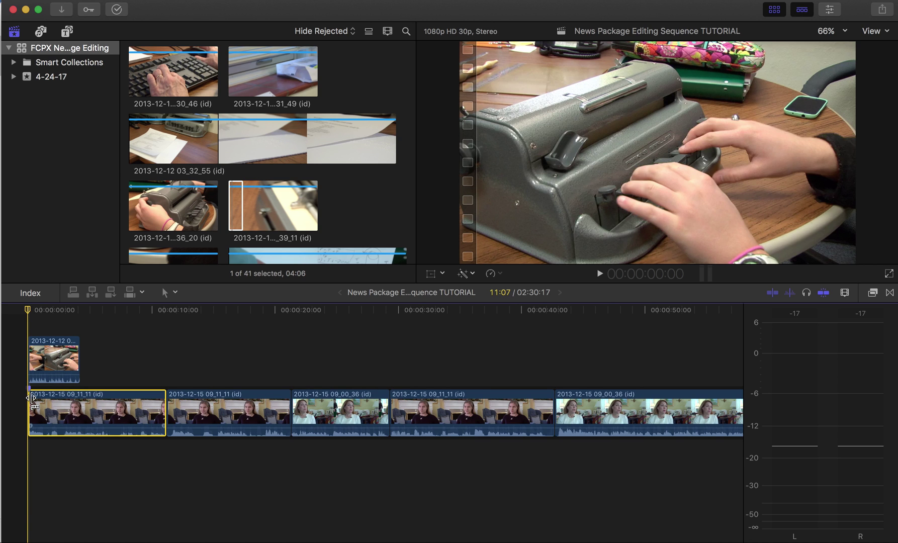
pyautogui.click(70, 447)
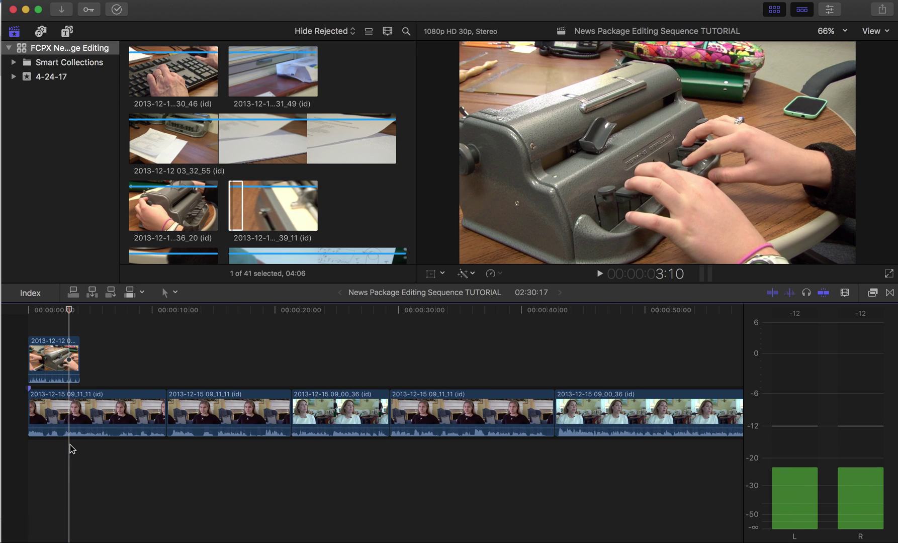
pyautogui.click(32, 407)
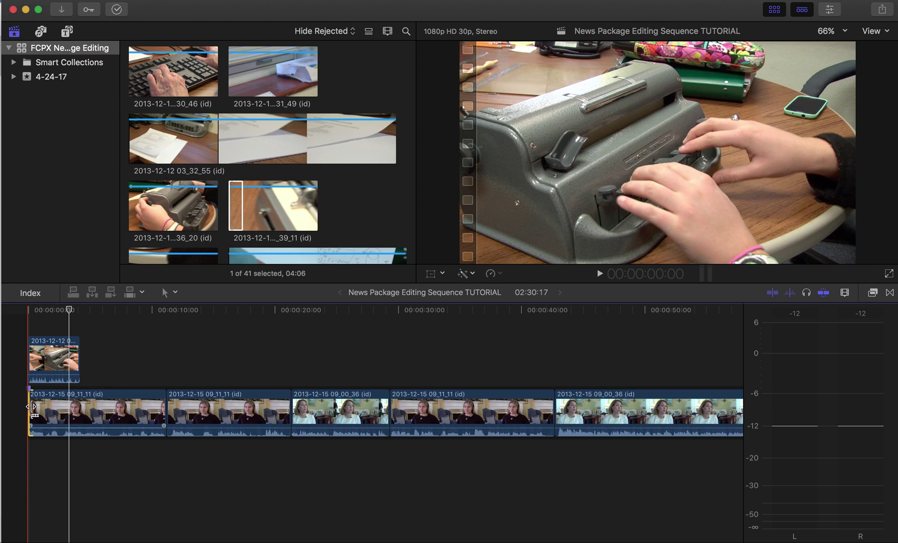
pyautogui.moveTo(32, 406)
pyautogui.mouseDown()
pyautogui.moveTo(22, 407)
pyautogui.moveTo(33, 407)
pyautogui.mouseUp()
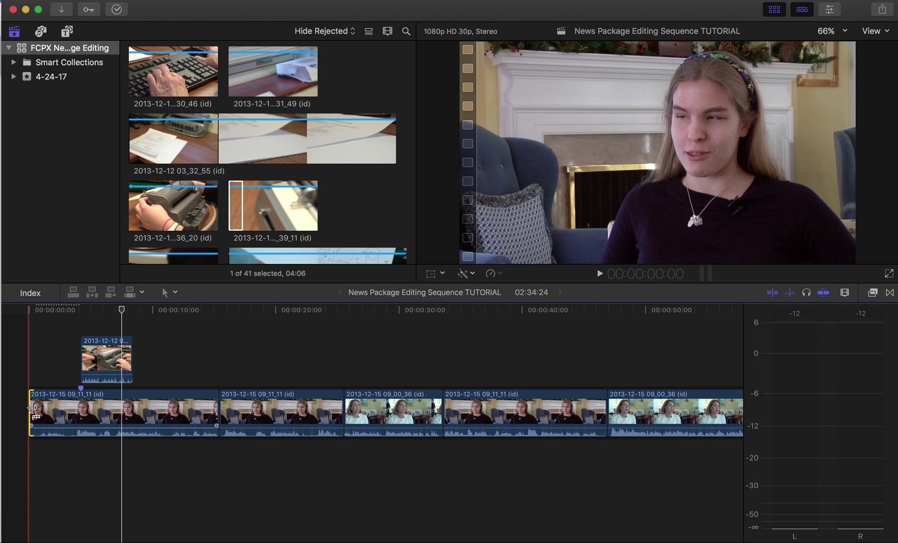
pyautogui.moveTo(114, 355); pyautogui.dragTo(62, 356)
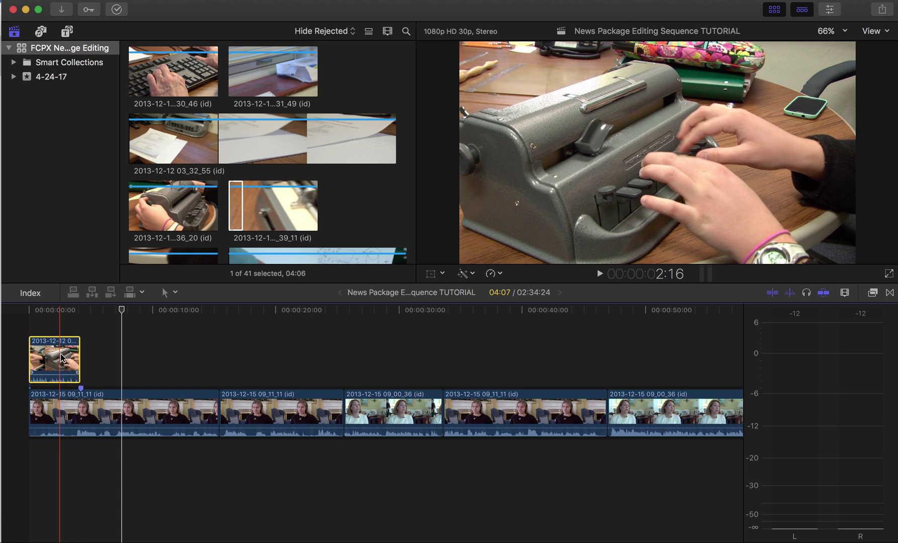
# - Trim the first interview clip's start to a duration of 14:08 and align the connected typing clip with its new start
pyautogui.moveTo(38, 402); pyautogui.dragTo(41, 402)
pyautogui.moveTo(61, 360); pyautogui.dragTo(76, 362)
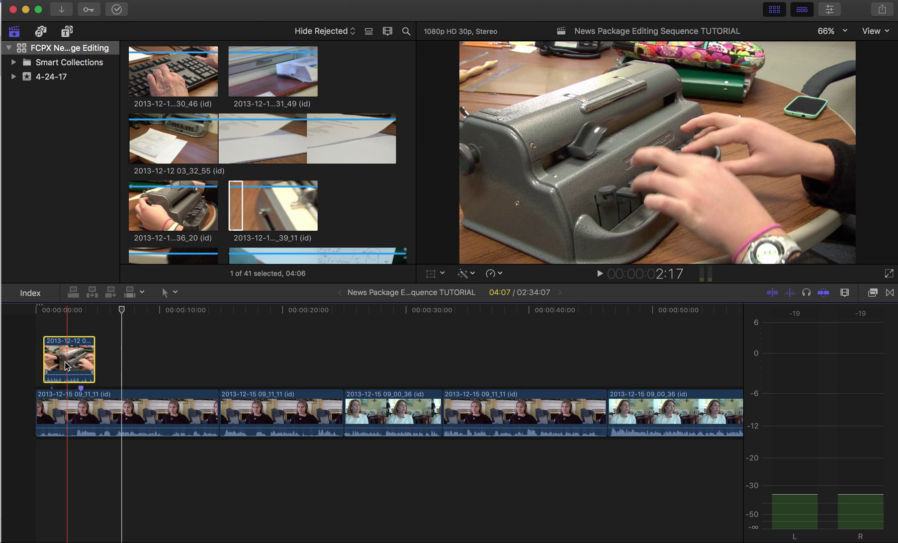
pyautogui.moveTo(40, 402); pyautogui.dragTo(48, 402)
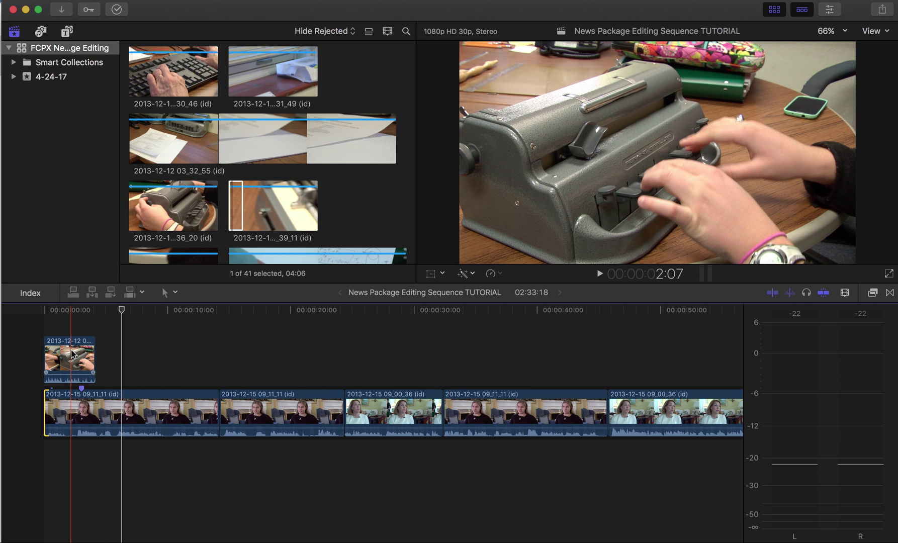
# - Play the opening from the timeline's start to check where the interview speech begins under the typing clip
pyautogui.press('space')
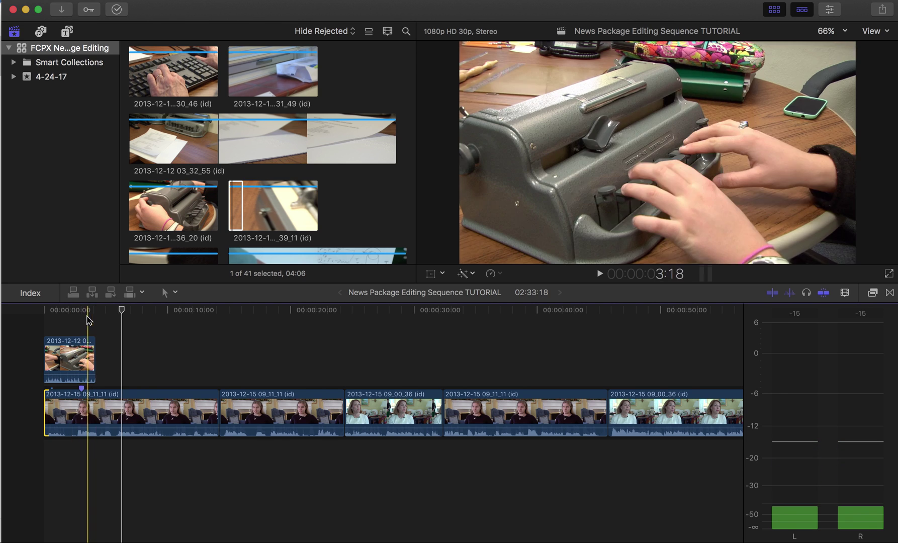
pyautogui.click(29, 311)
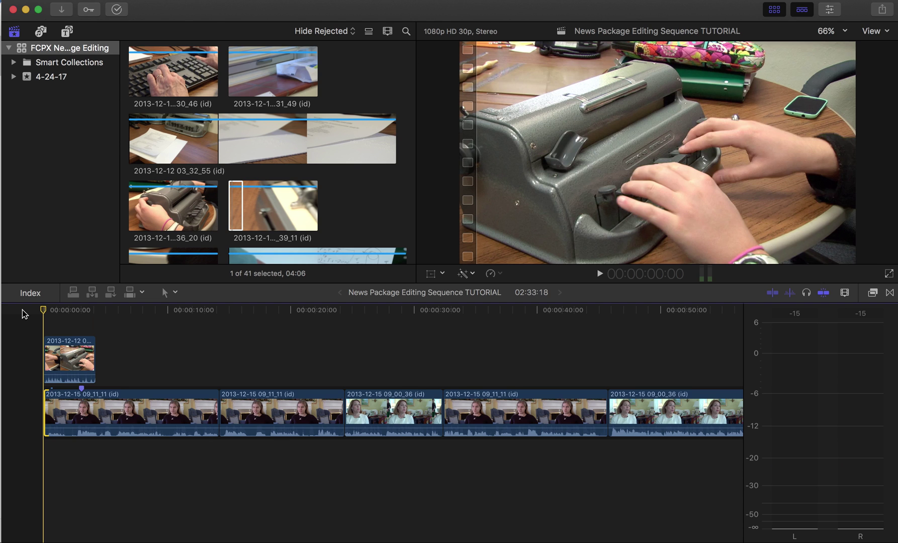
pyautogui.press('space')
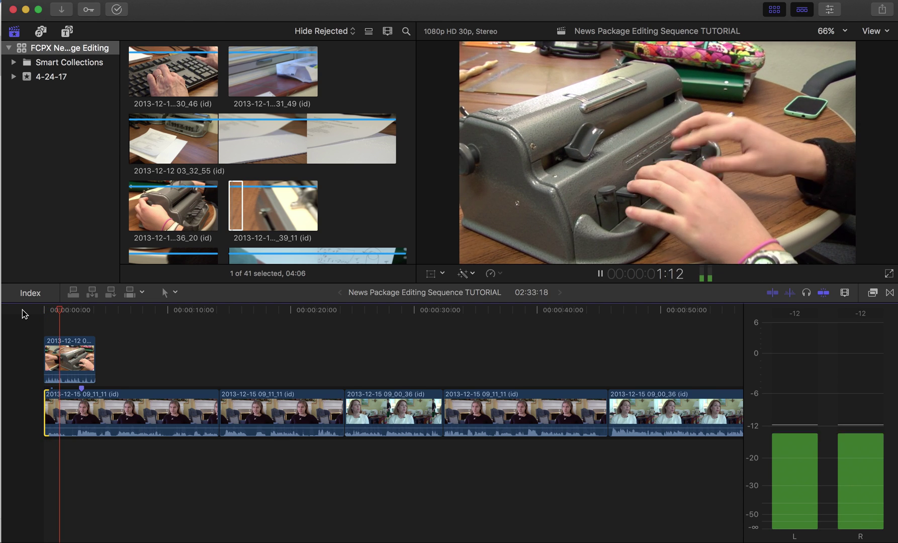
pyautogui.press('space')
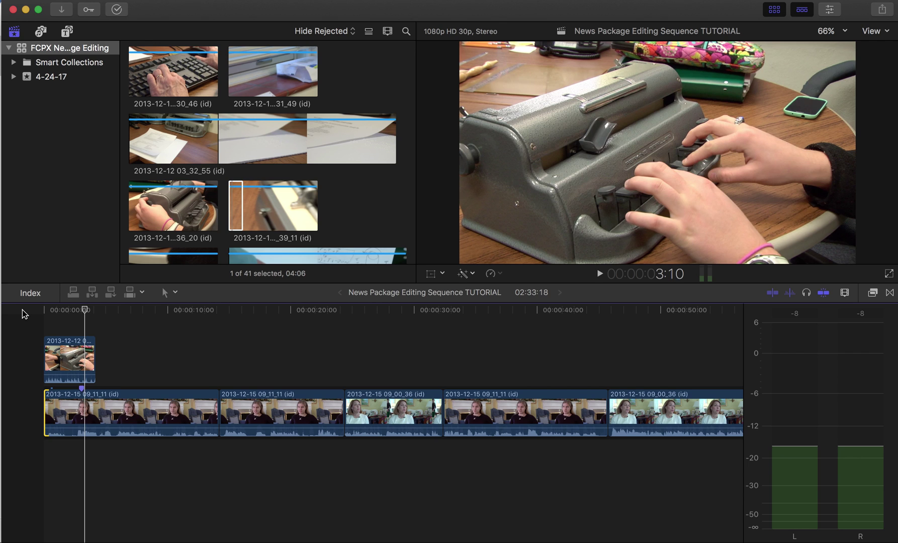
# - Split the first interview clip at 3:01 and lower the volume of the short section before the cut to silence
pyautogui.moveTo(84, 309)
pyautogui.mouseDown()
pyautogui.moveTo(75, 309)
pyautogui.moveTo(84, 310)
pyautogui.mouseUp()
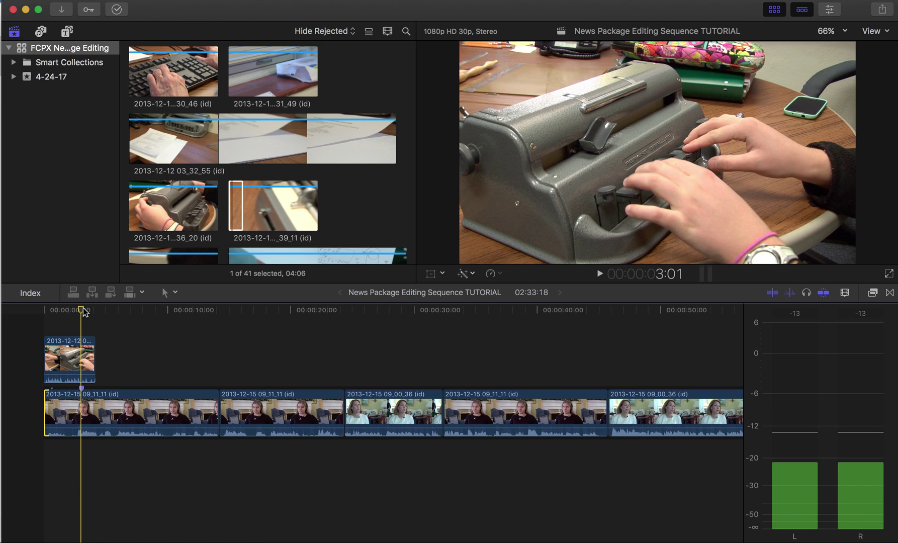
pyautogui.click(78, 412)
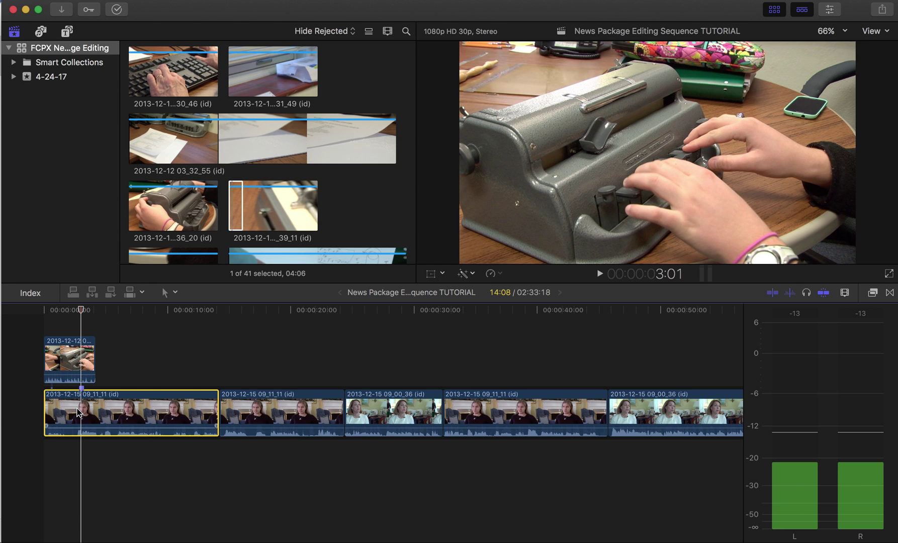
pyautogui.press('p')
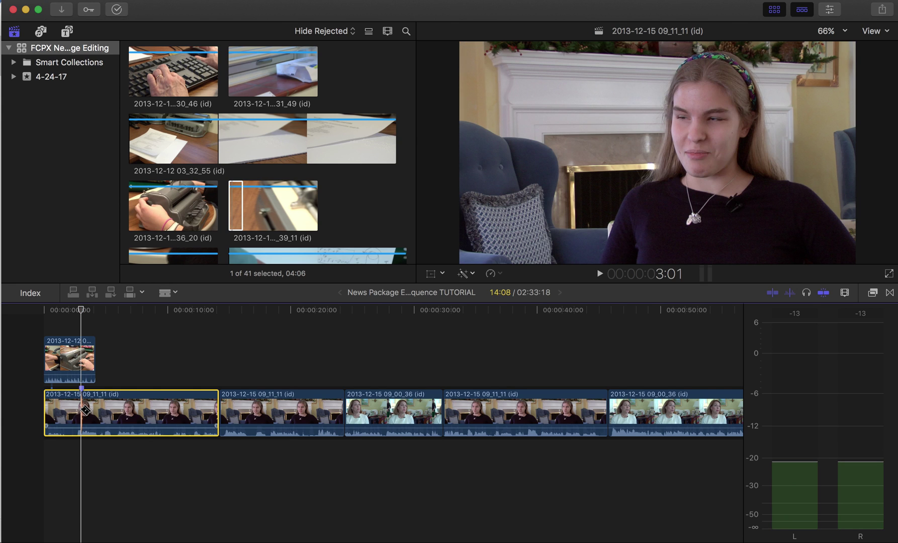
pyautogui.click(85, 409)
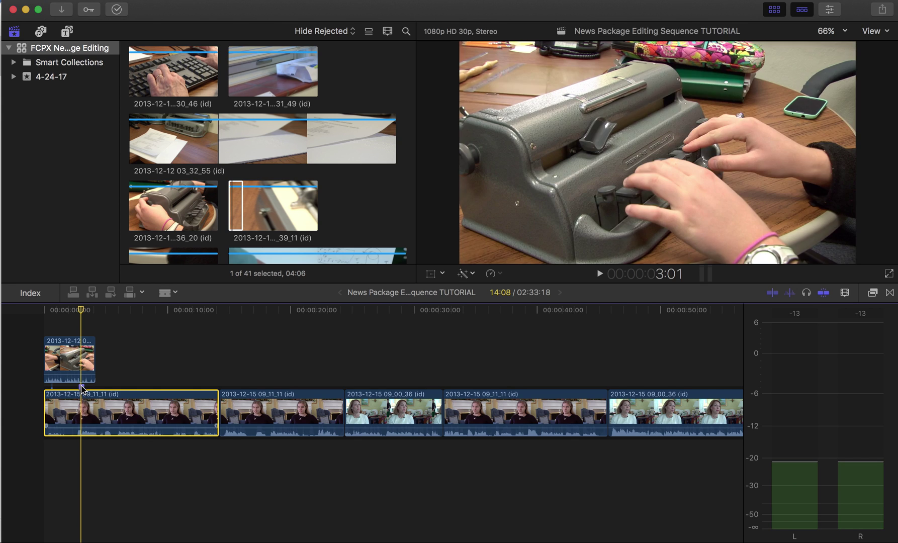
pyautogui.press('super+b')
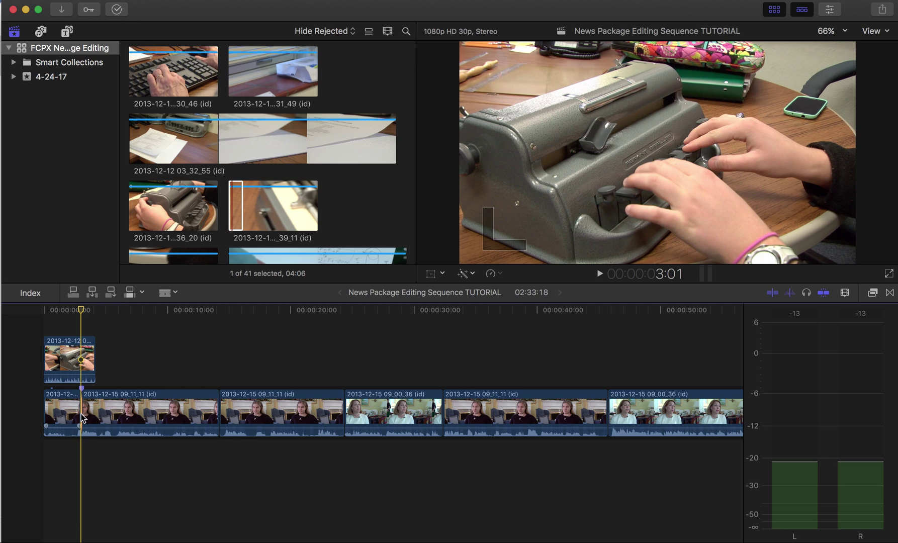
pyautogui.press('a')
pyautogui.moveTo(61, 427); pyautogui.dragTo(60, 426)
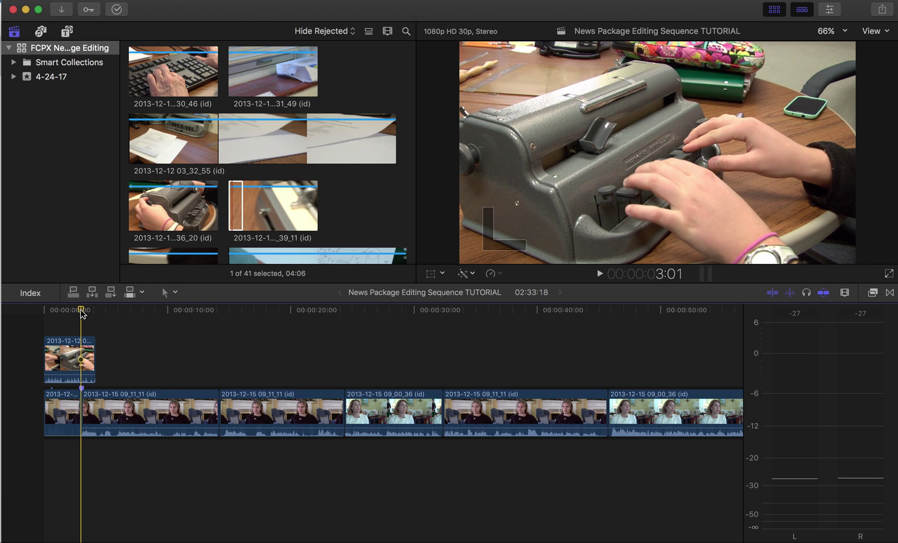
# - Play the sequence from the start to check the opening audio with the section before the cut silenced
pyautogui.click(29, 325)
pyautogui.press('space')
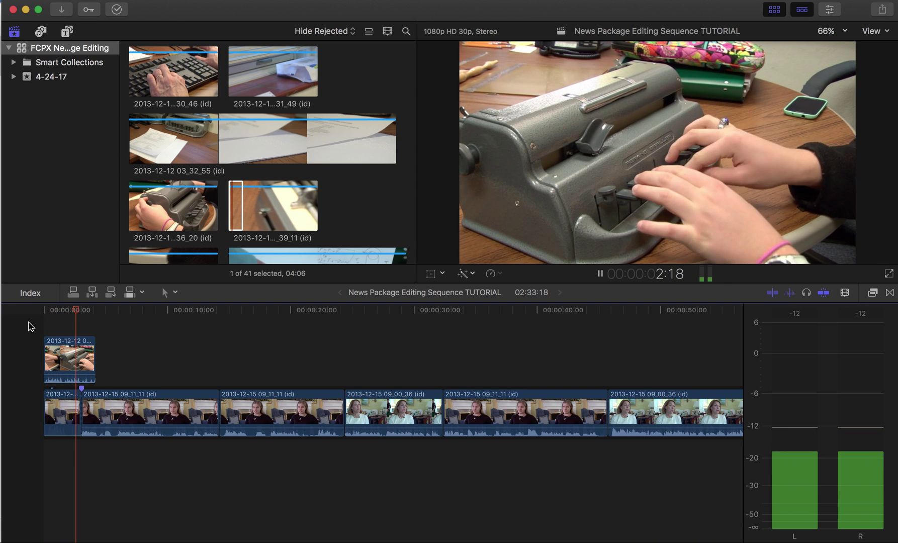
pyautogui.press('space')
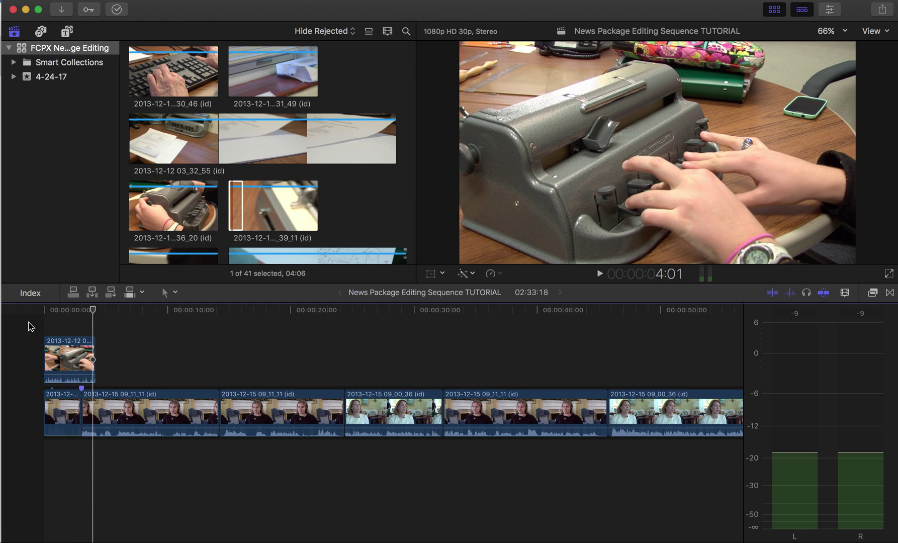
# - Add a one-frame audio fade-in at the start of the interview section after the 3:01 cut
pyautogui.moveTo(93, 309); pyautogui.dragTo(70, 312)
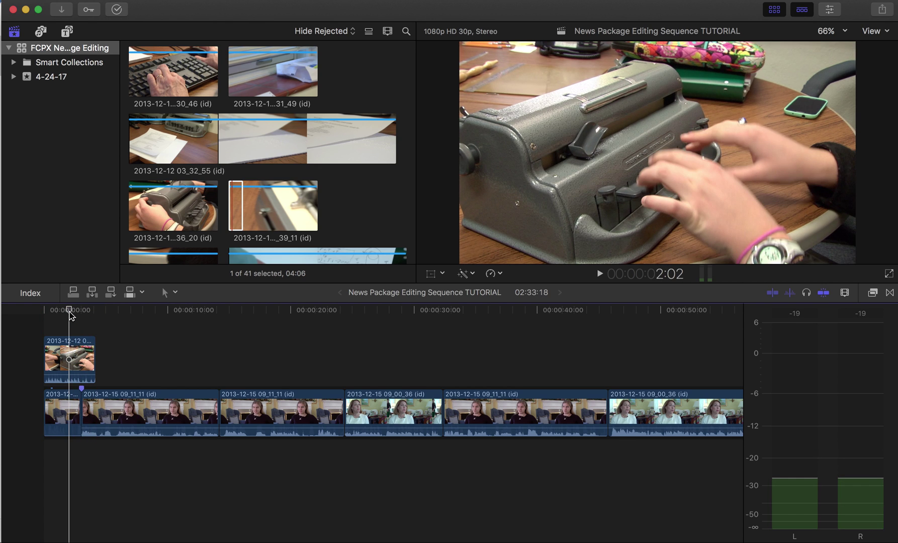
pyautogui.press('super+equal')
pyautogui.press('super+equal')
pyautogui.press('super+equal')
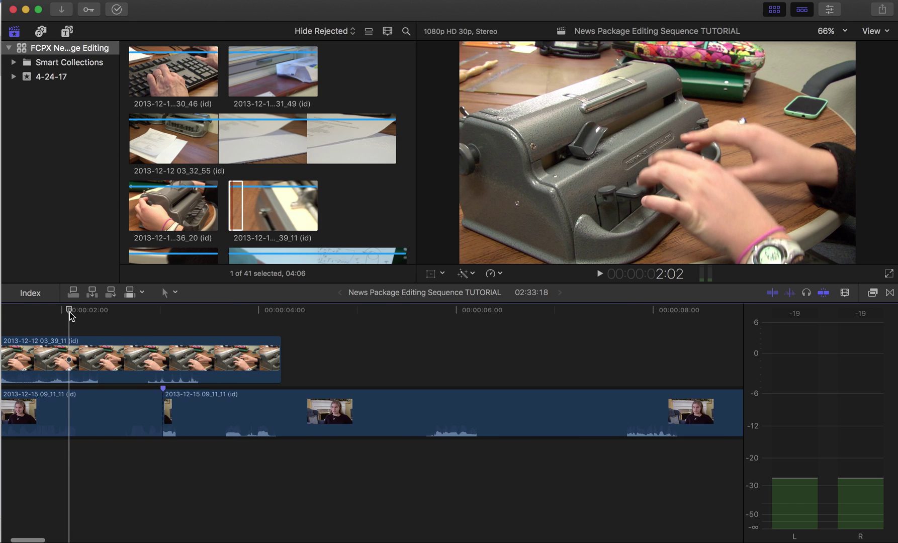
pyautogui.hscroll(-5, 69, 312)
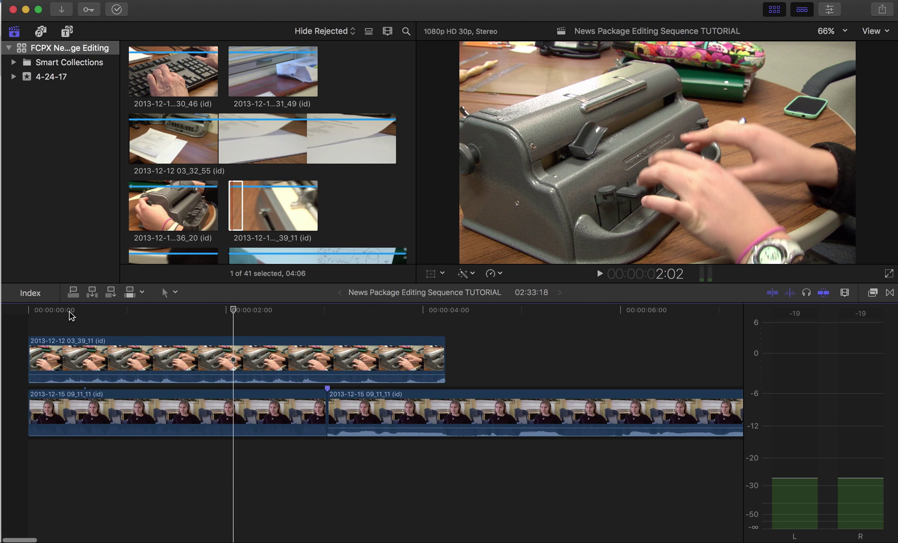
pyautogui.moveTo(335, 425)
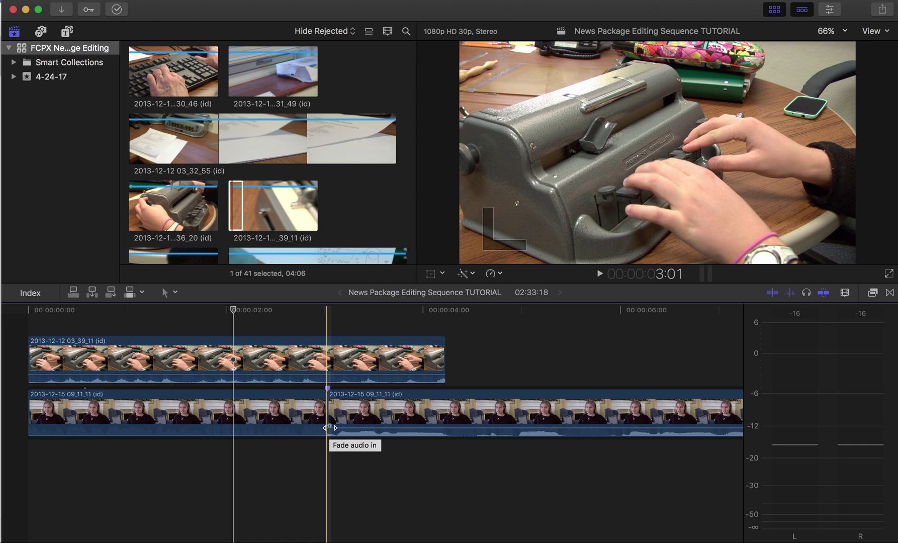
pyautogui.moveTo(330, 427); pyautogui.dragTo(331, 427)
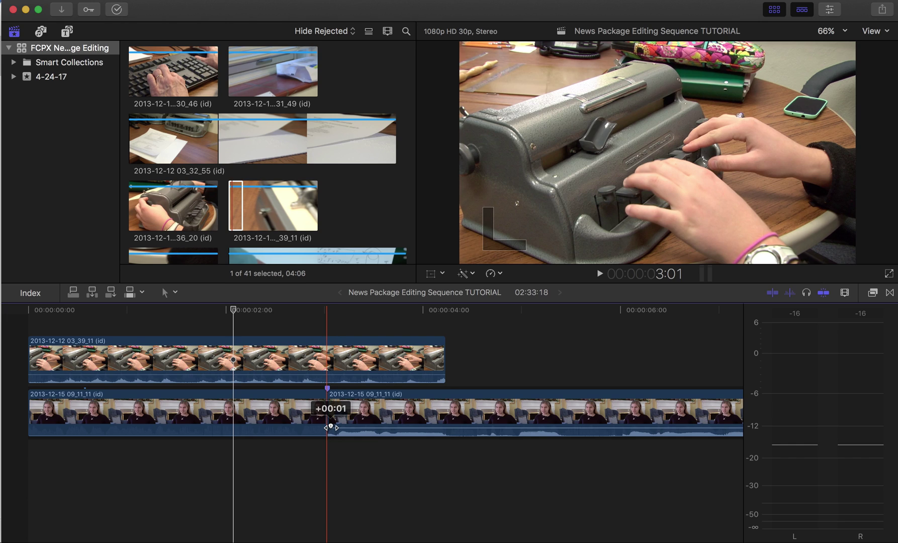
pyautogui.moveTo(331, 427); pyautogui.dragTo(332, 426)
pyautogui.moveTo(331, 426); pyautogui.dragTo(331, 426)
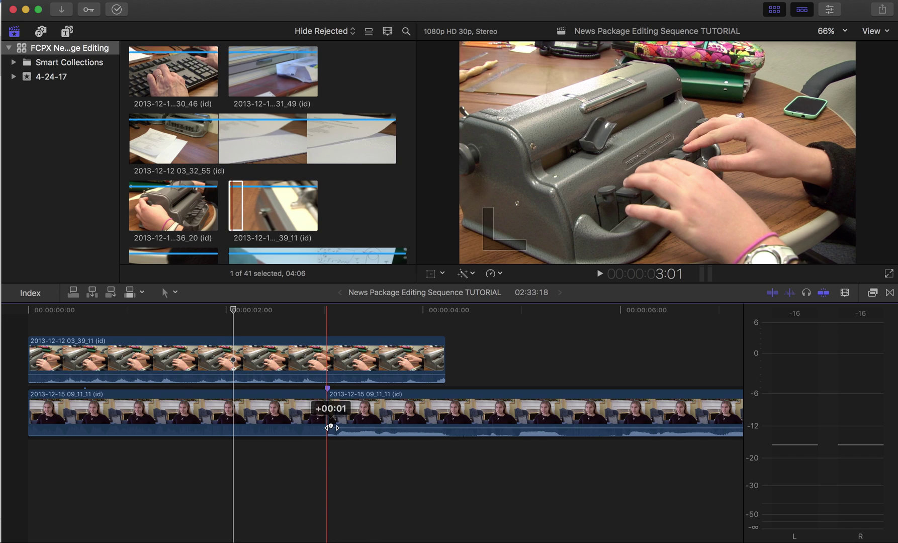
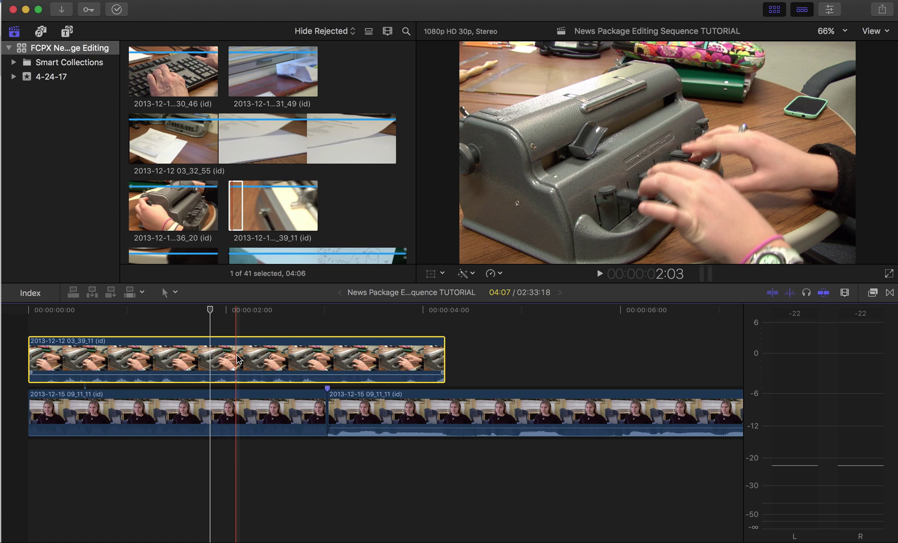
# - Add two audio keyframes to the connected typing clip's volume line, at 3:01 and at 1:25
pyautogui.moveTo(339, 309); pyautogui.dragTo(328, 309)
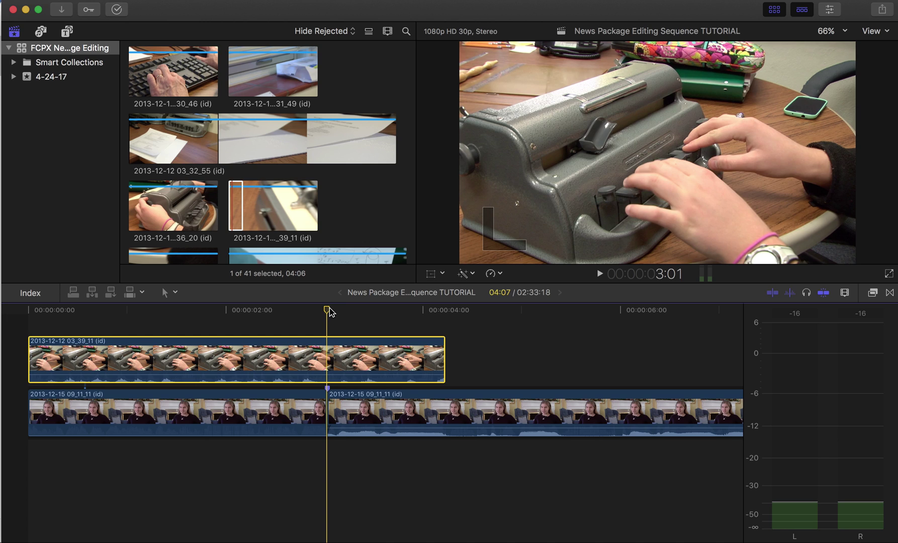
pyautogui.click(329, 374)
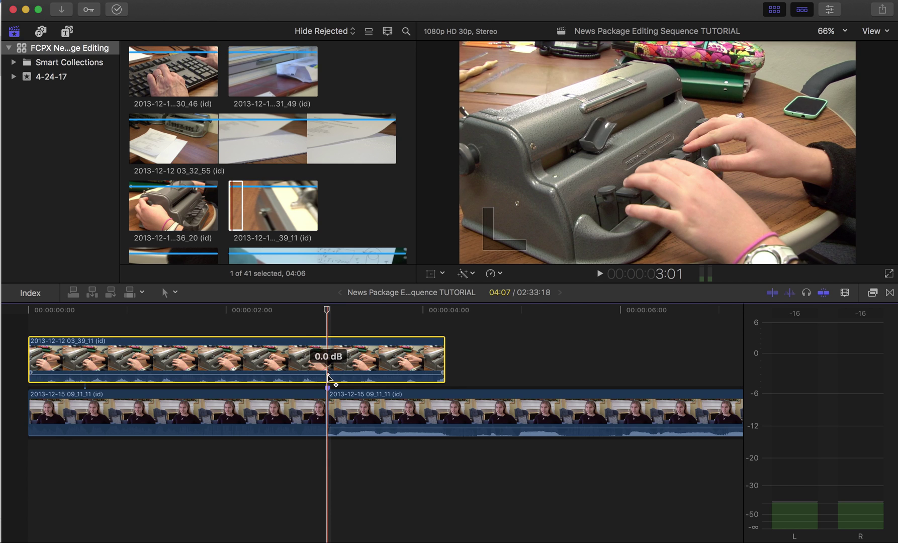
pyautogui.press('Left')
pyautogui.press('Left')
pyautogui.press('Left')
pyautogui.press('Left')
pyautogui.press('Left')
pyautogui.press('Left')
pyautogui.press('Left')
pyautogui.press('Left')
pyautogui.press('Left')
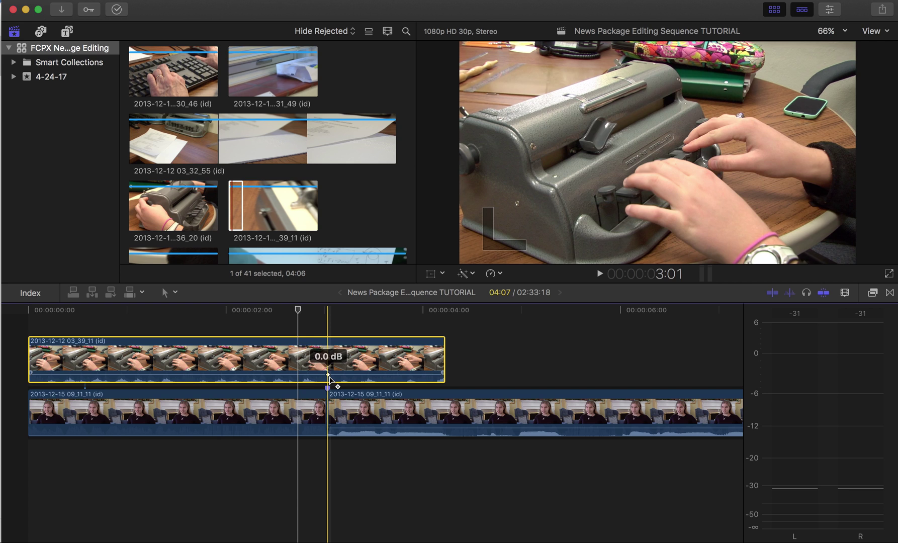
pyautogui.click(327, 314)
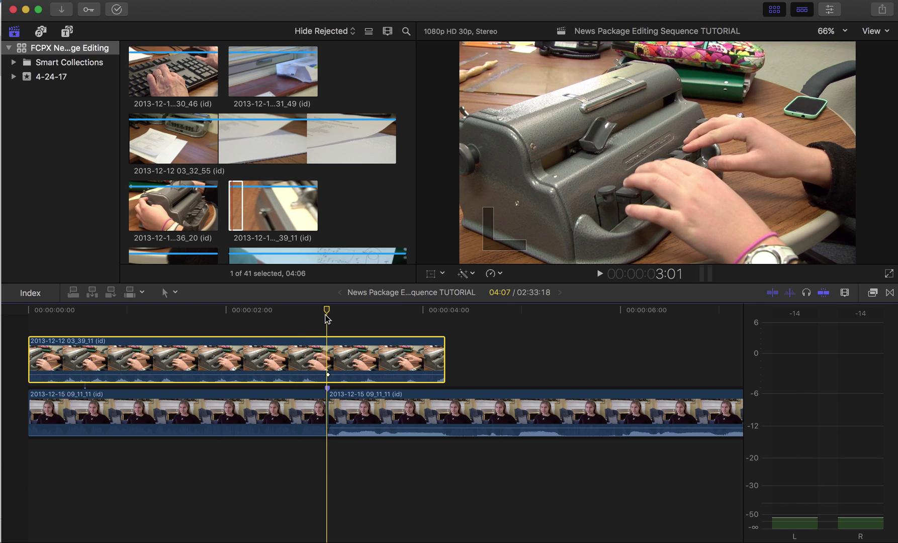
pyautogui.moveTo(327, 316); pyautogui.dragTo(210, 334)
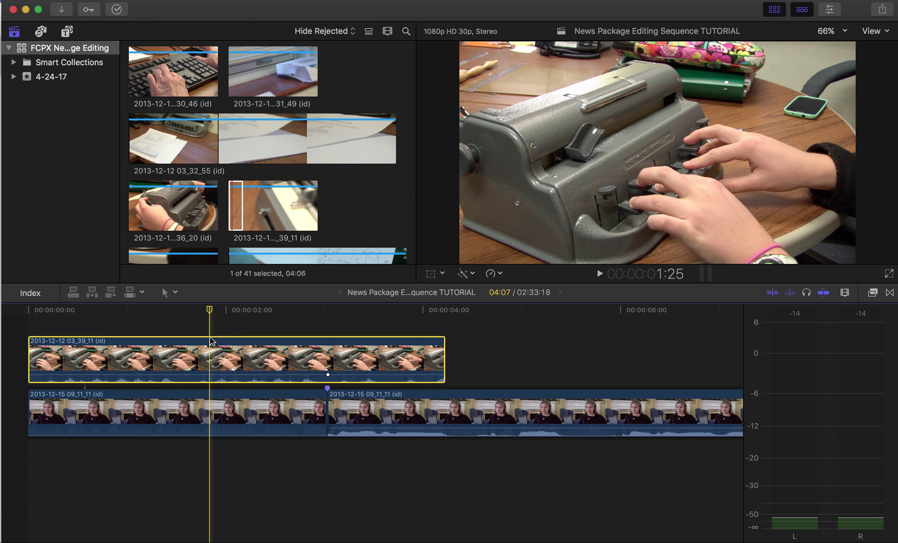
pyautogui.keyDown('alt'); pyautogui.click(209, 374); pyautogui.keyUp('alt')
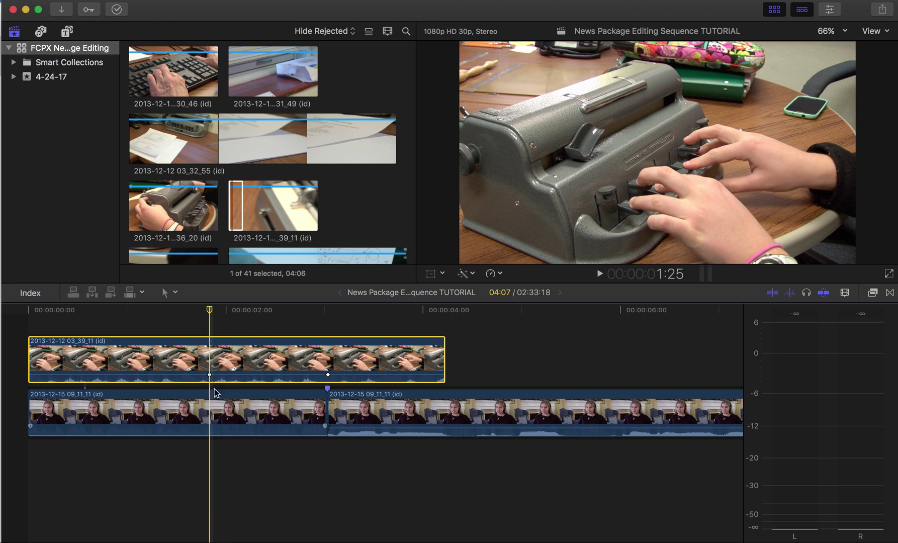
# - Lower the typing clip's audio keyframe at 3:01 to -45 dB so its sound fades out from 1:25
pyautogui.press('space')
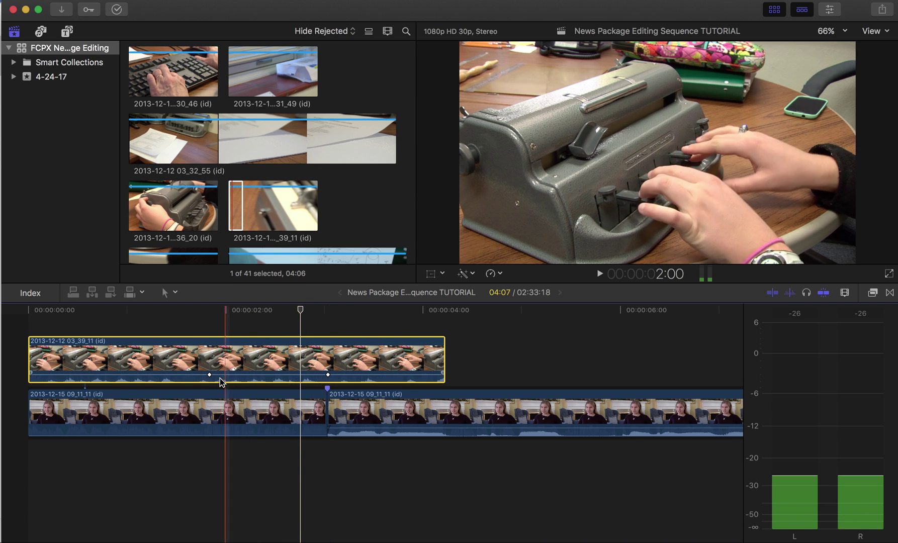
pyautogui.keyDown('alt'); pyautogui.click(328, 374); pyautogui.keyUp('alt')
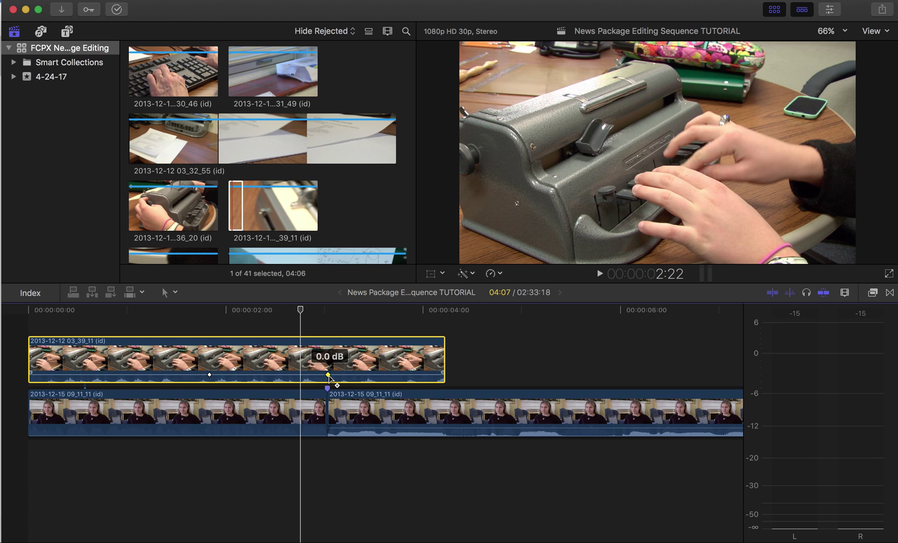
pyautogui.moveTo(328, 375); pyautogui.dragTo(329, 378)
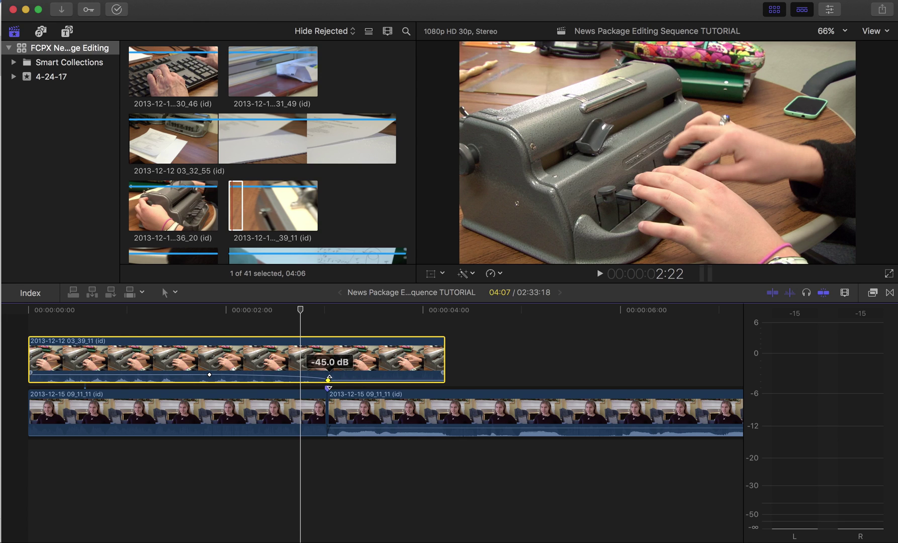
# - Play the sequence from the start to check the typing sound's fade into the interview, and return to the beginning
pyautogui.moveTo(300, 310); pyautogui.dragTo(7, 320)
pyautogui.press('space')
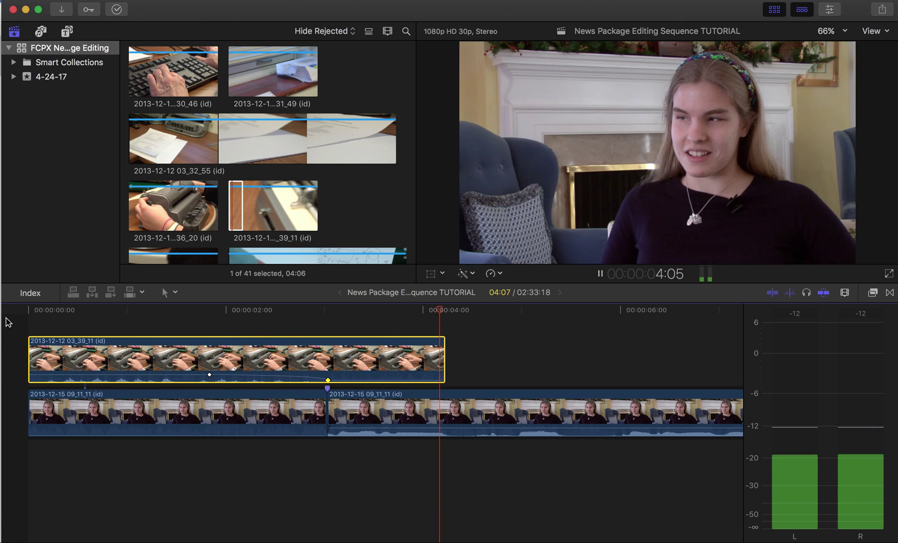
pyautogui.press('space')
pyautogui.press('Home')
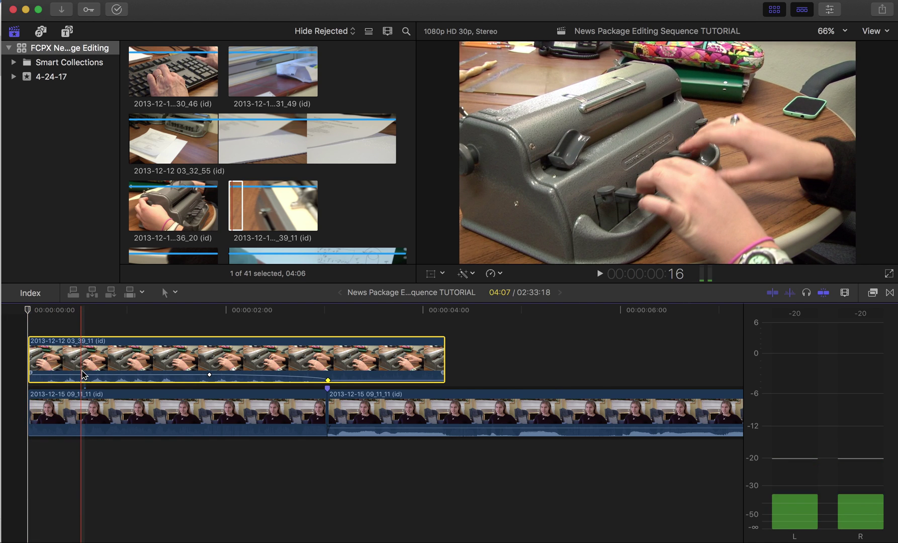
# - Raise the typing clip's volume slightly before the 1:25 keyframe and play the opening from the start
pyautogui.moveTo(80, 375); pyautogui.dragTo(81, 375)
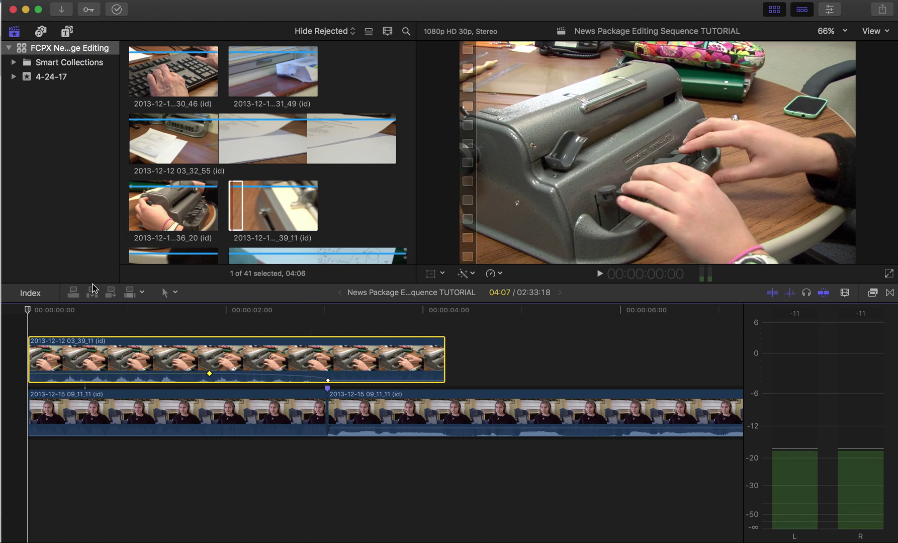
pyautogui.press('space')
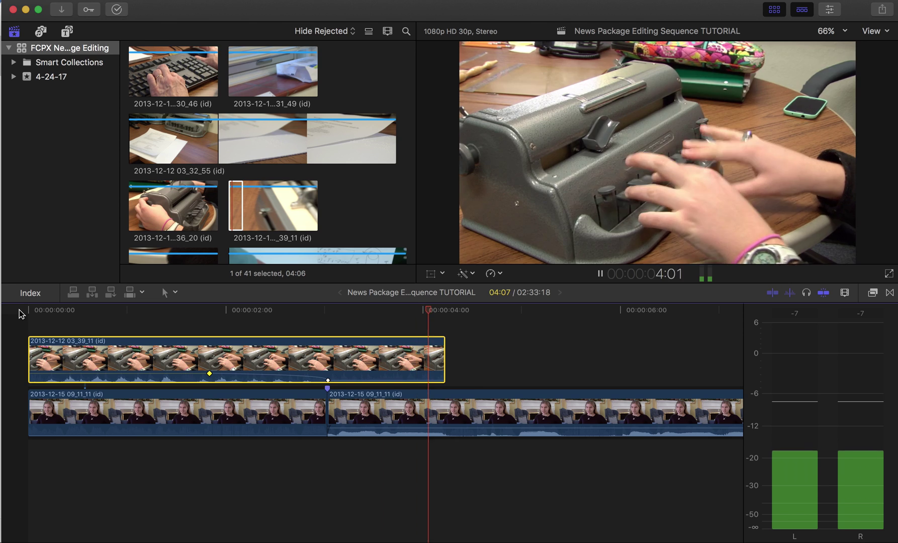
pyautogui.press('space')
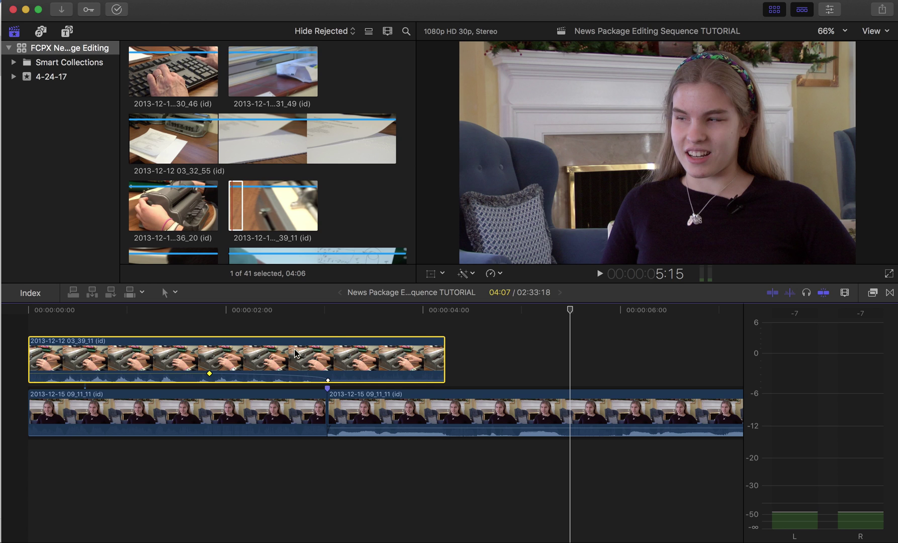
# - Play the last interview clip from 2:26:01 to the end of the sequence
pyautogui.press('super+minus')
pyautogui.press('super+minus')
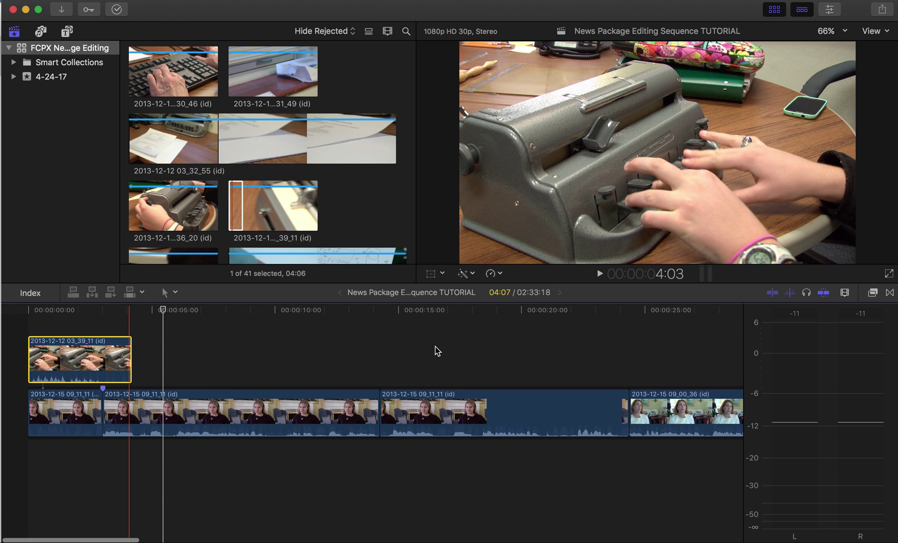
pyautogui.press('super+minus')
pyautogui.hscroll(10, 498, 347)
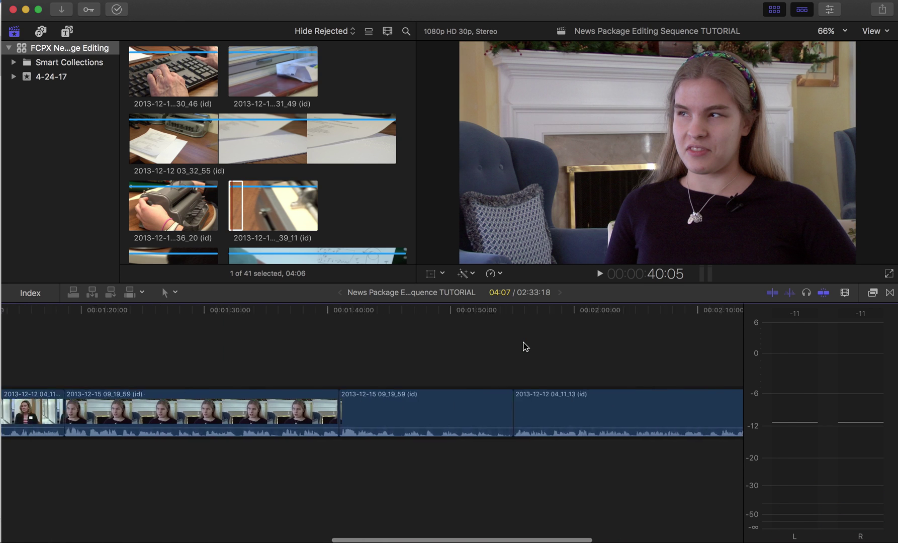
pyautogui.hscroll(15, 525, 347)
pyautogui.click(453, 323)
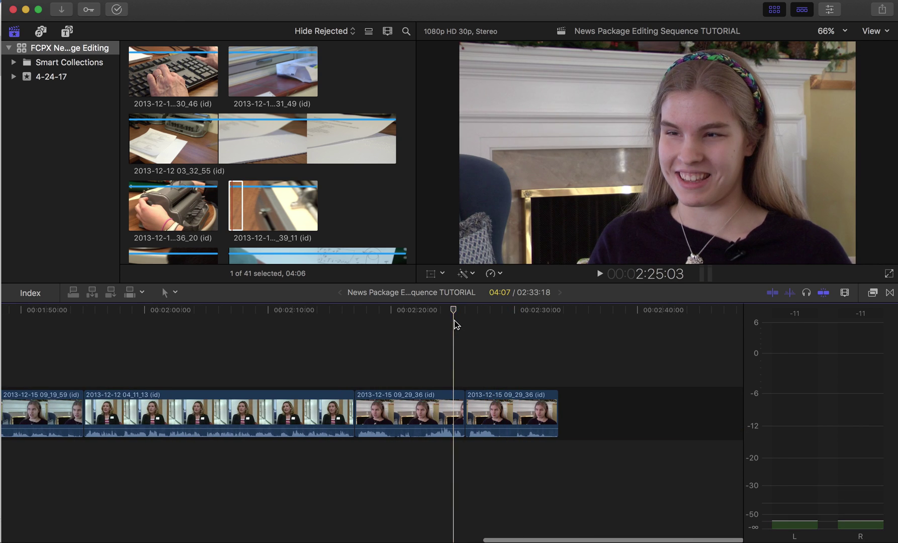
pyautogui.click(465, 321)
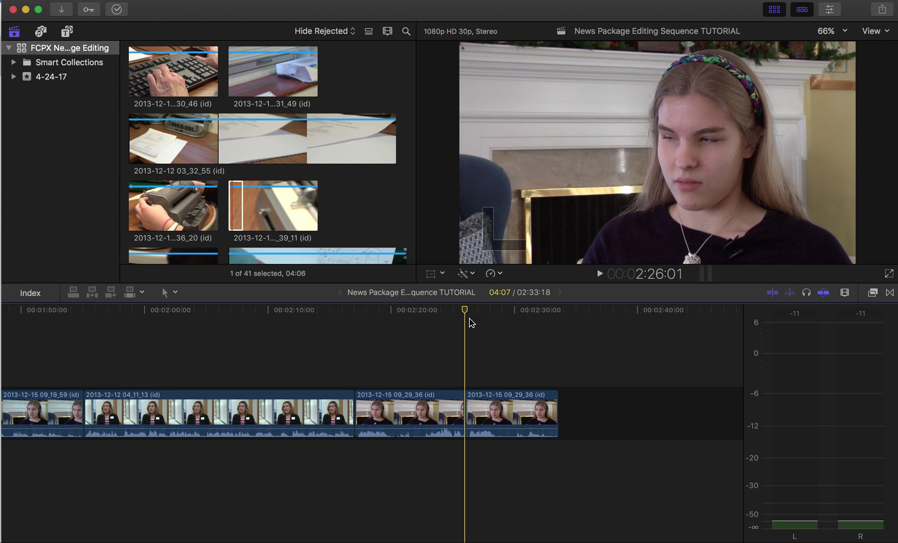
pyautogui.press('space')
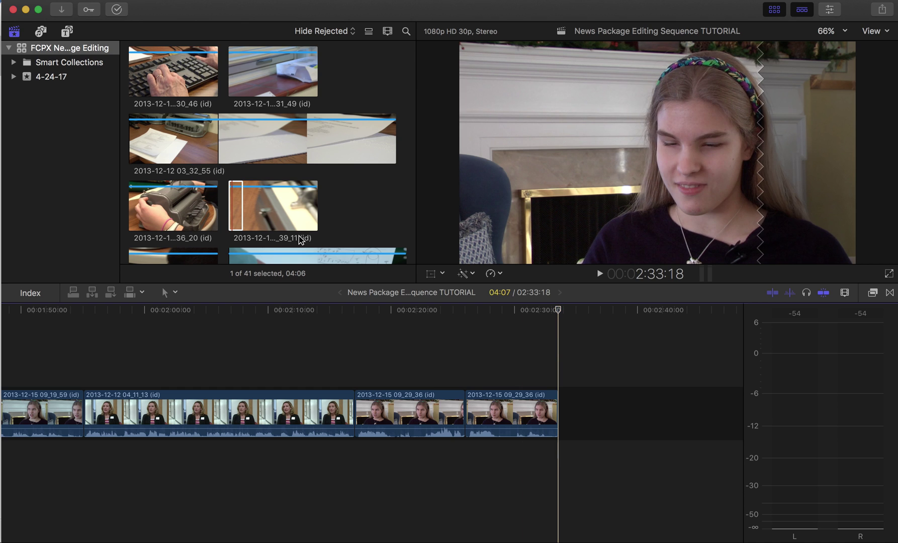
pyautogui.scroll(5, 300, 240)
pyautogui.scroll(-8, 285, 188)
pyautogui.scroll(-15, 285, 189)
pyautogui.scroll(-5, 285, 188)
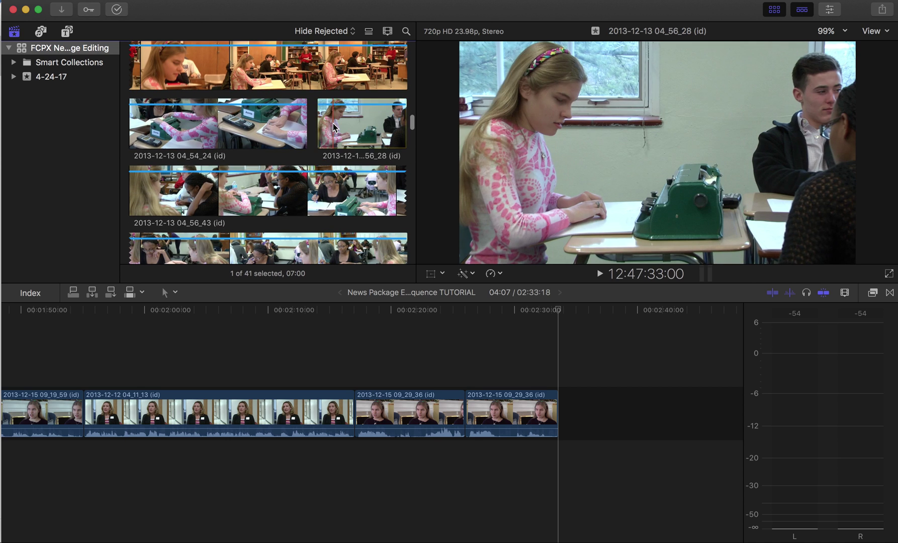
pyautogui.click(333, 127)
pyautogui.press('space')
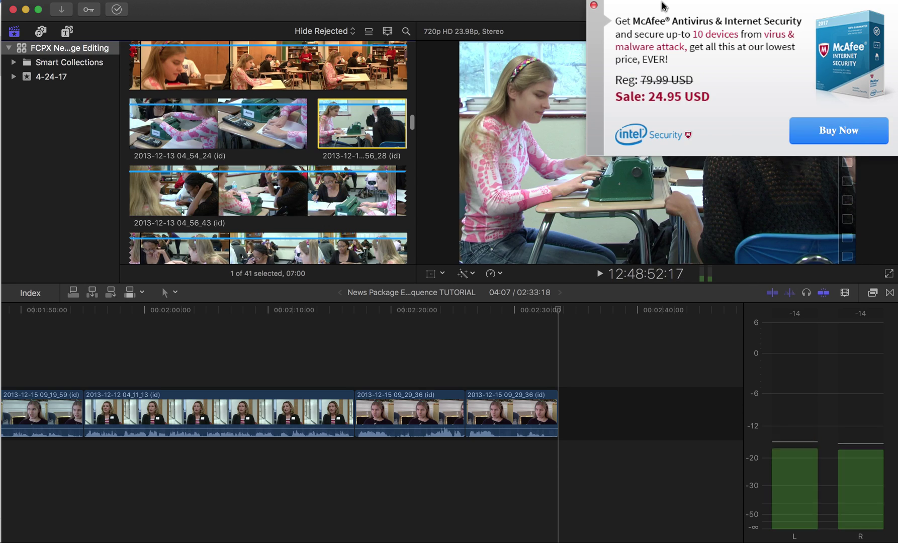
pyautogui.click(593, 5)
pyautogui.click(343, 206)
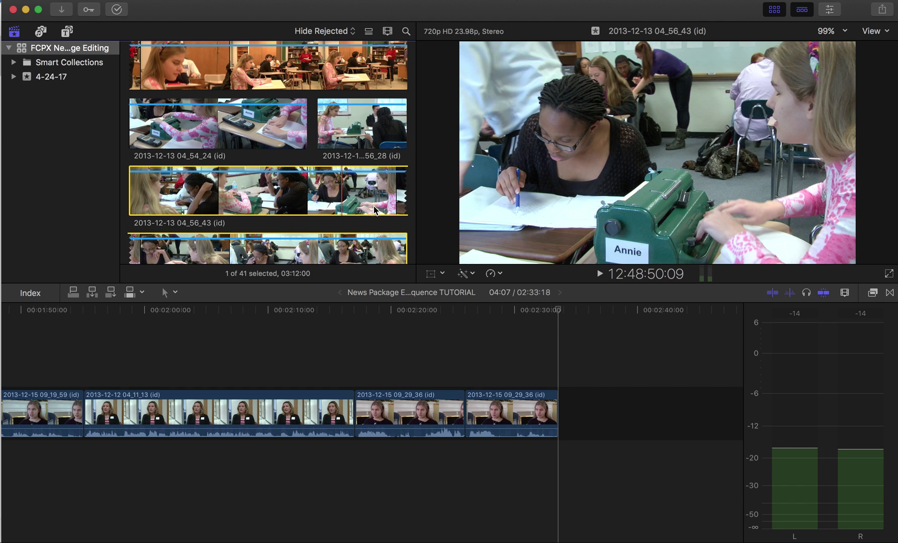
pyautogui.press('space')
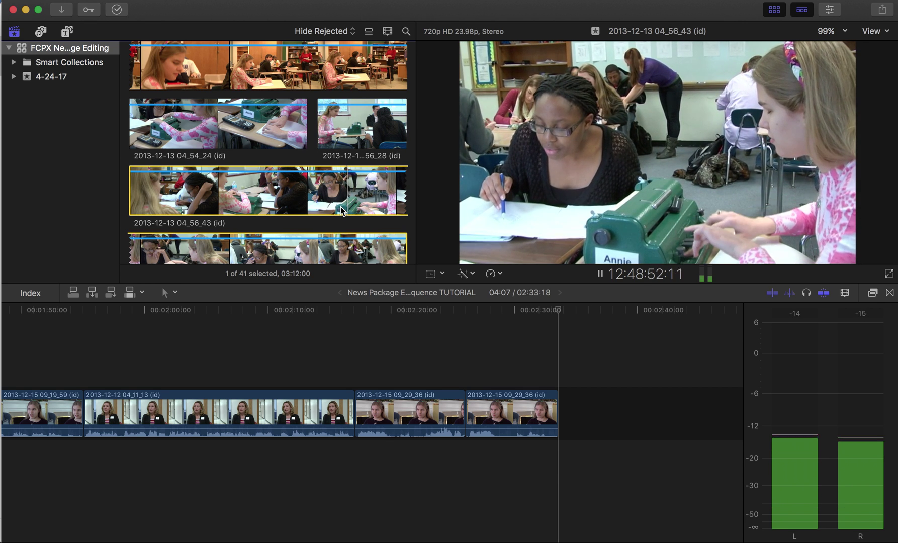
pyautogui.press('space')
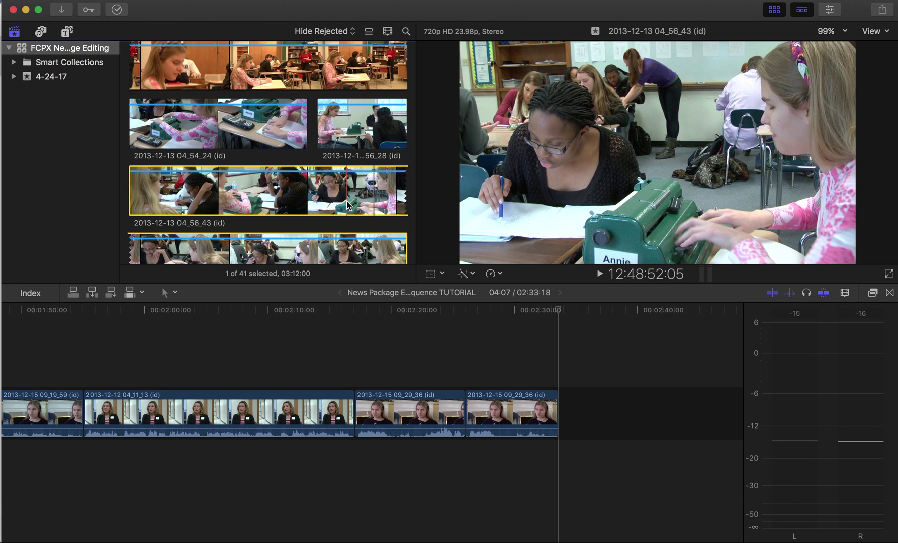
pyautogui.press('space')
pyautogui.press('j')
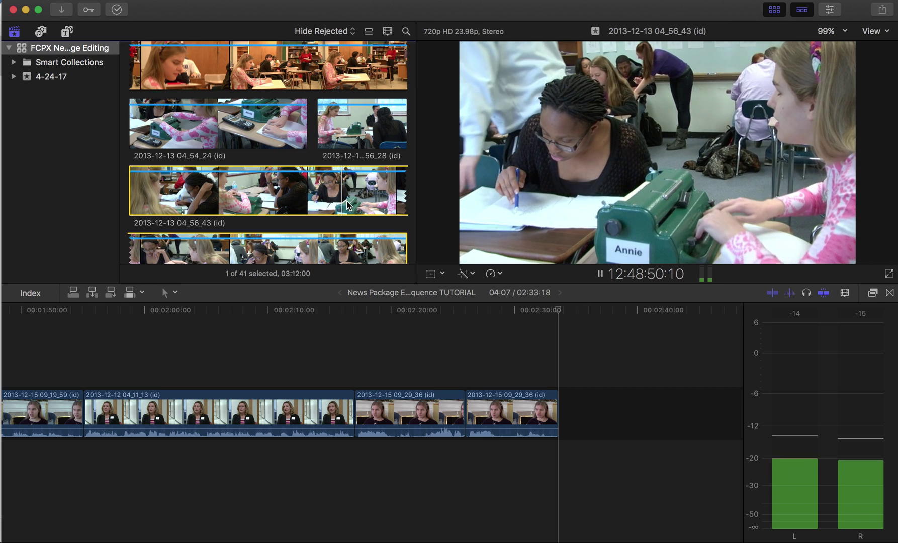
pyautogui.press('space')
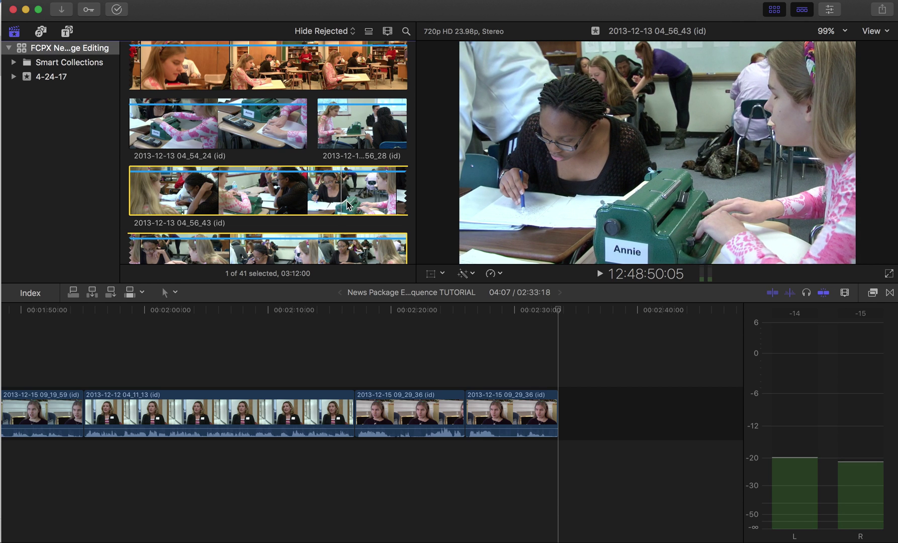
pyautogui.press('i')
pyautogui.press('space')
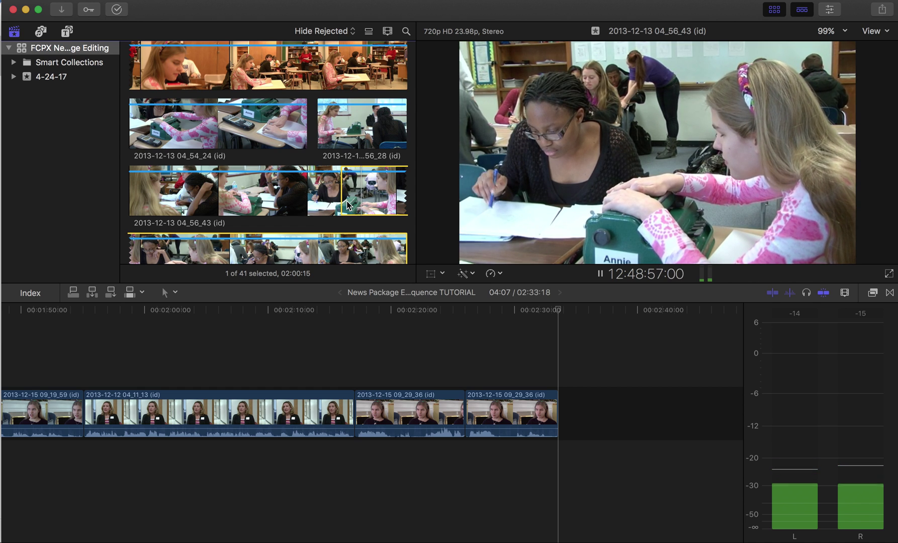
pyautogui.press('space')
# - Append the marked classroom range to the end of the sequence, play it, and place a marker on it at 2:38:02
pyautogui.click(346, 205)
pyautogui.moveTo(346, 205); pyautogui.dragTo(594, 405)
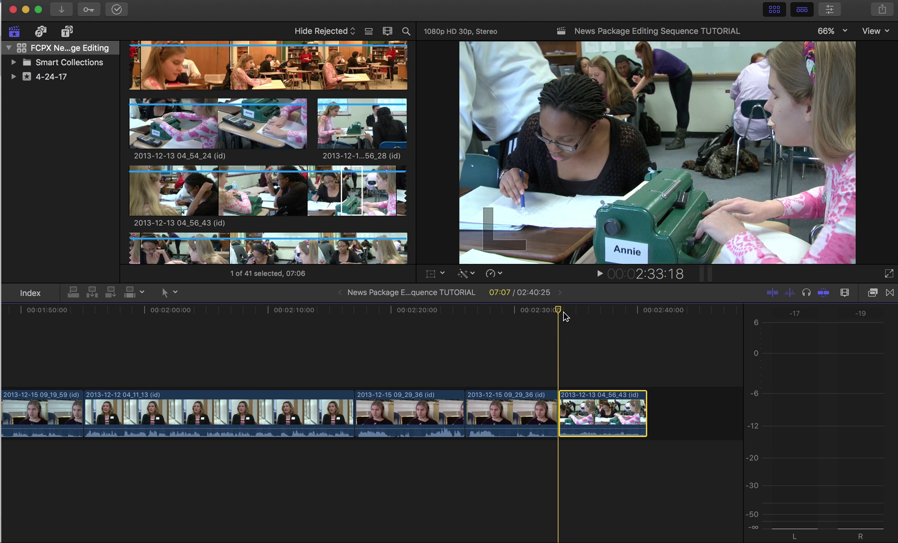
pyautogui.press('space')
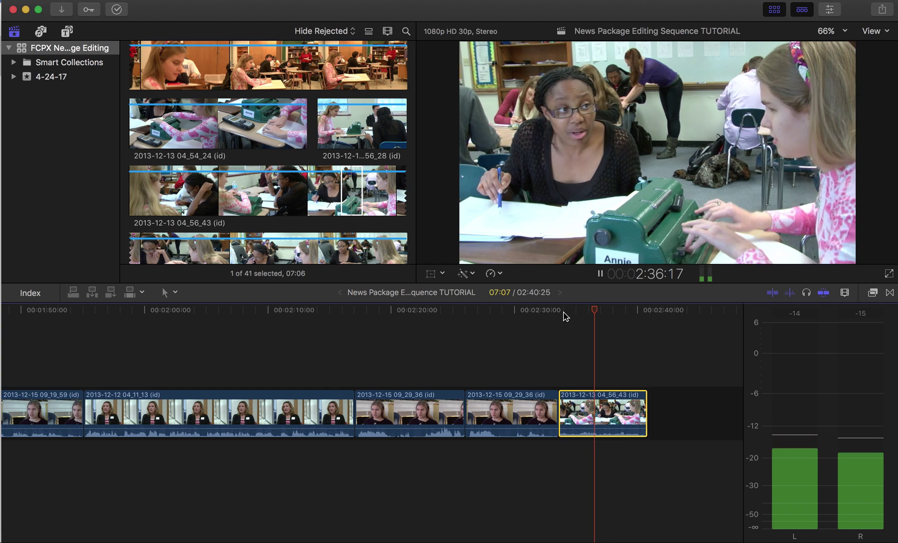
pyautogui.press('space')
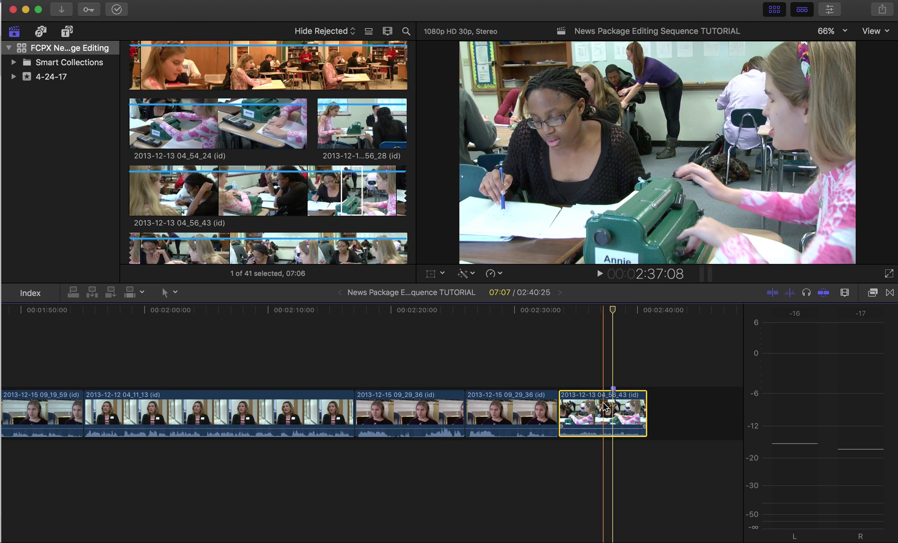
# - Open the Record Voiceover settings and place the playhead at the start of the closing classroom clip, at 2:33:18
pyautogui.click(285, 0)
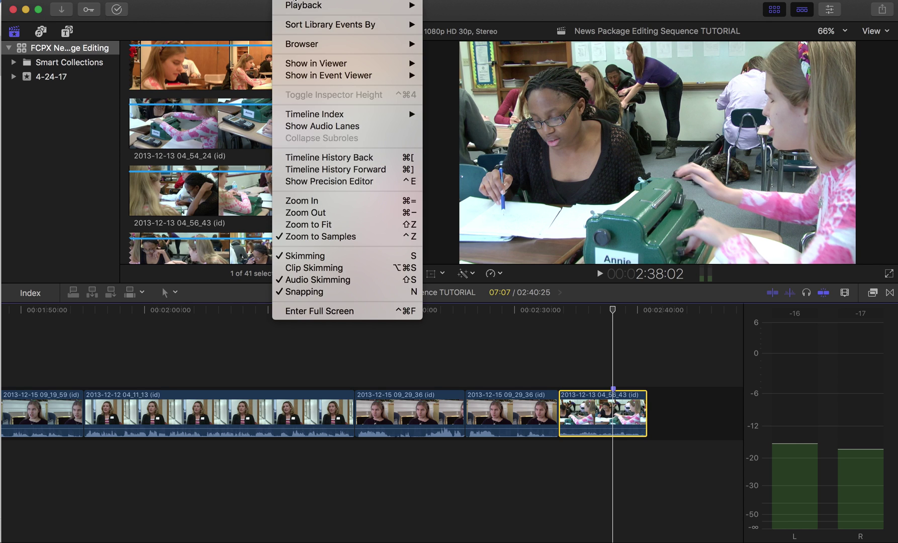
pyautogui.moveTo(316, 0)
pyautogui.click(350, 107)
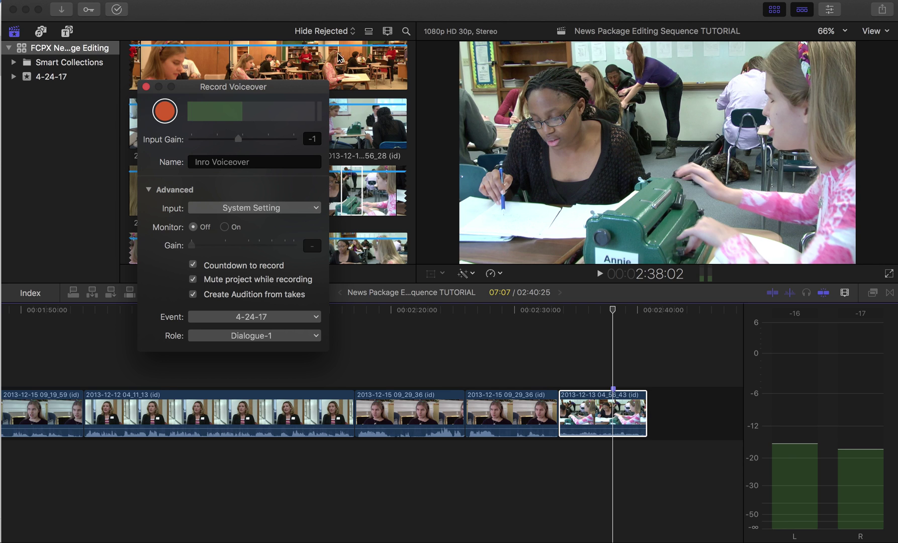
pyautogui.click(616, 314)
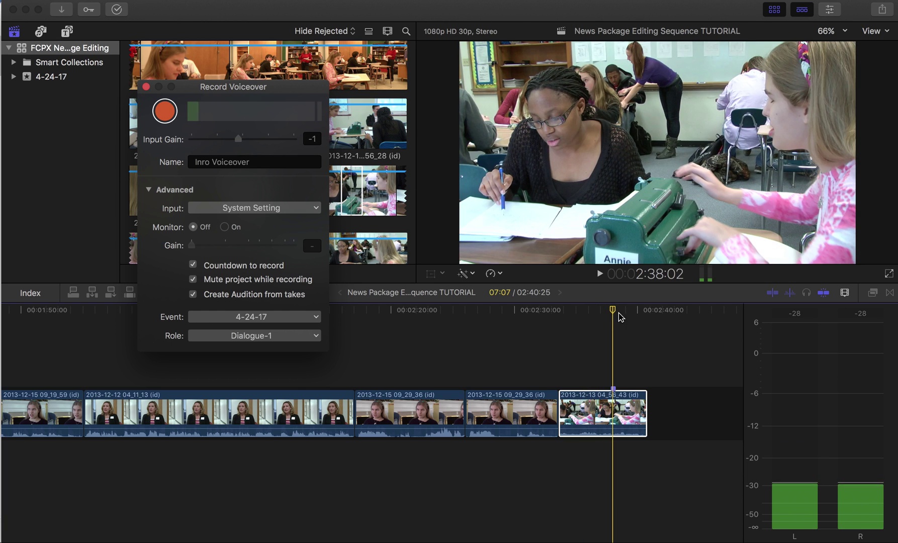
pyautogui.click(562, 311)
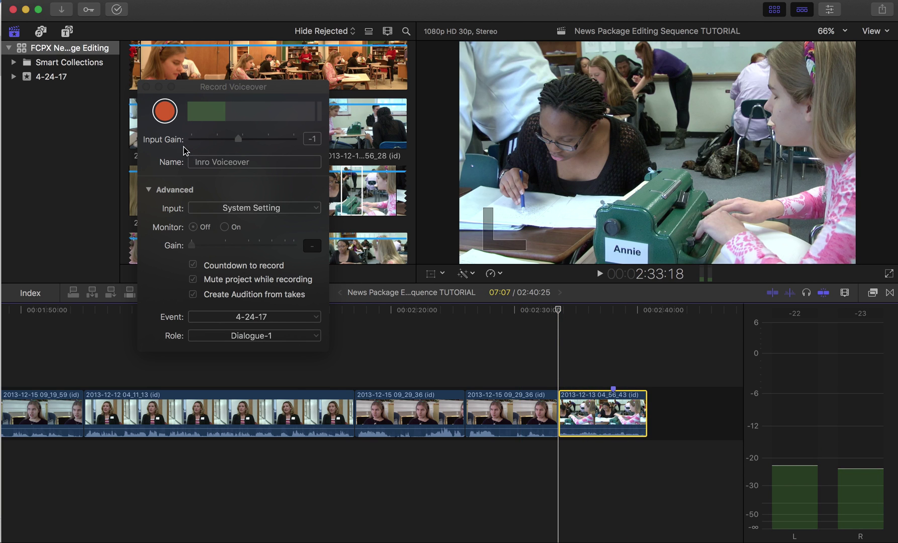
# - Record a first voiceover take under the closing classroom clip at input gain -1 and play it back
pyautogui.click(165, 111)
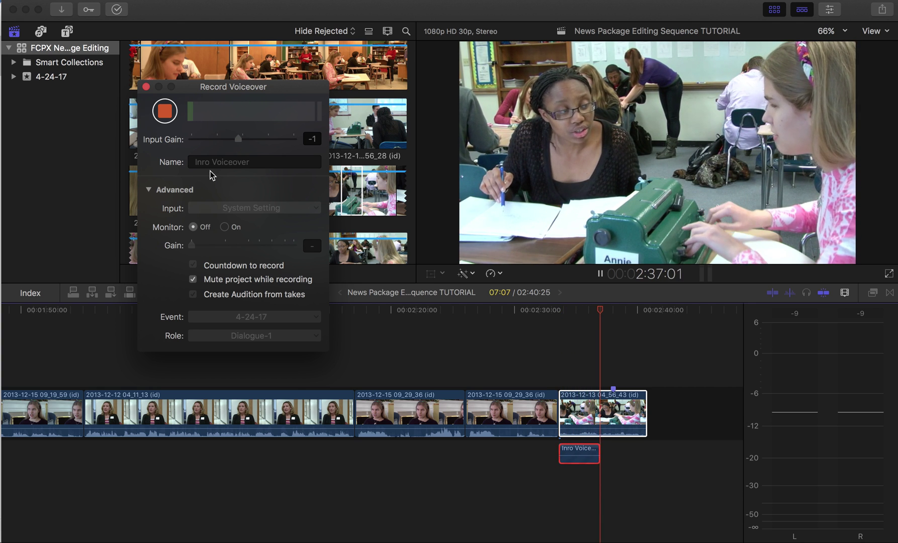
pyautogui.press('space')
pyautogui.click(558, 330)
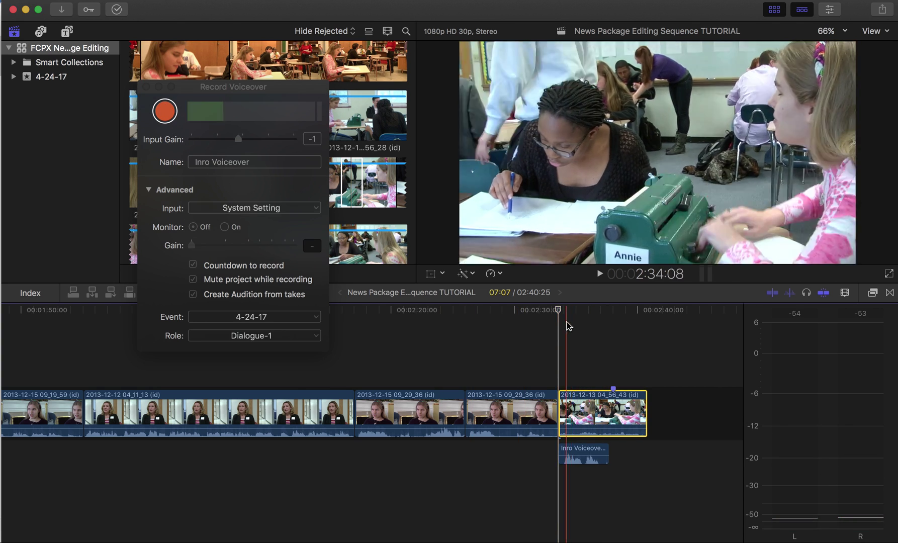
pyautogui.press('space')
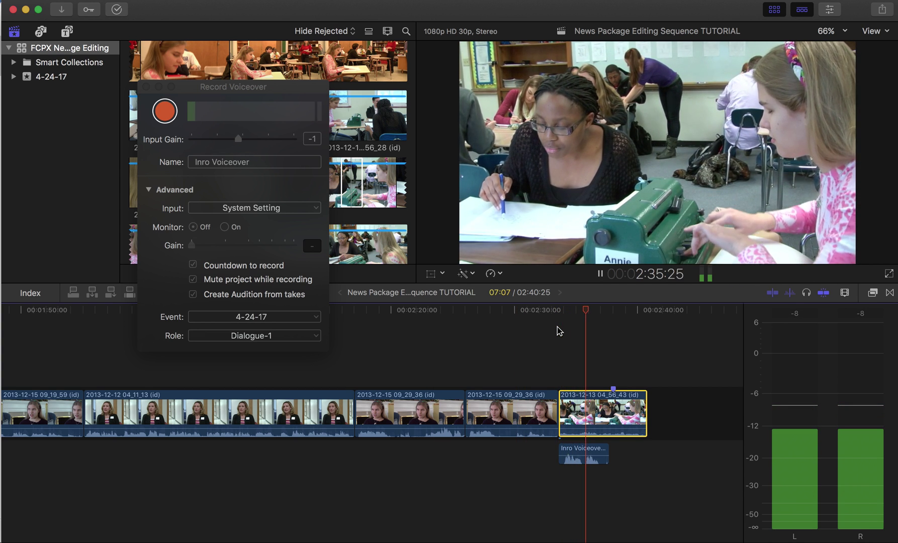
pyautogui.press('space')
# - Move the first voiceover take past the end of the classroom clip and delete it
pyautogui.press('Delete')
pyautogui.hotkey('ctrl', 'z')
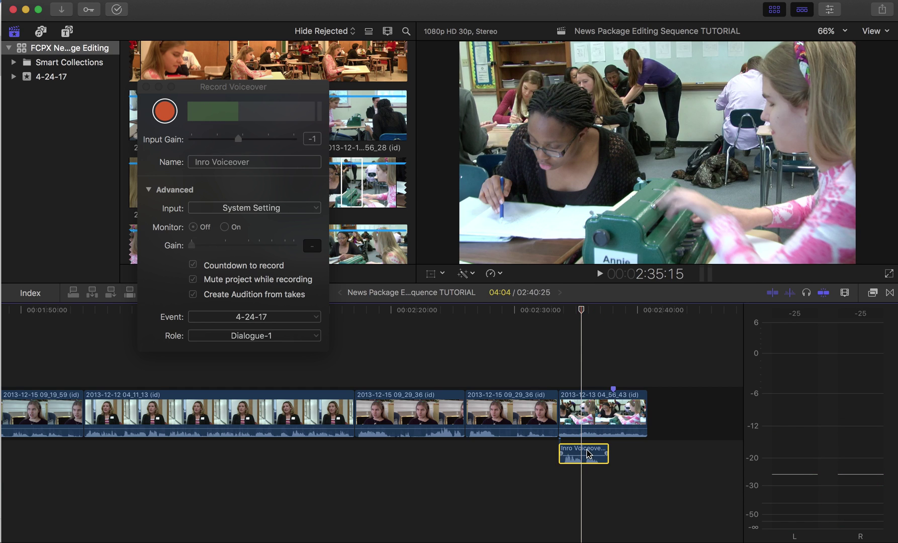
pyautogui.rightClick(587, 453)
pyautogui.click(653, 455)
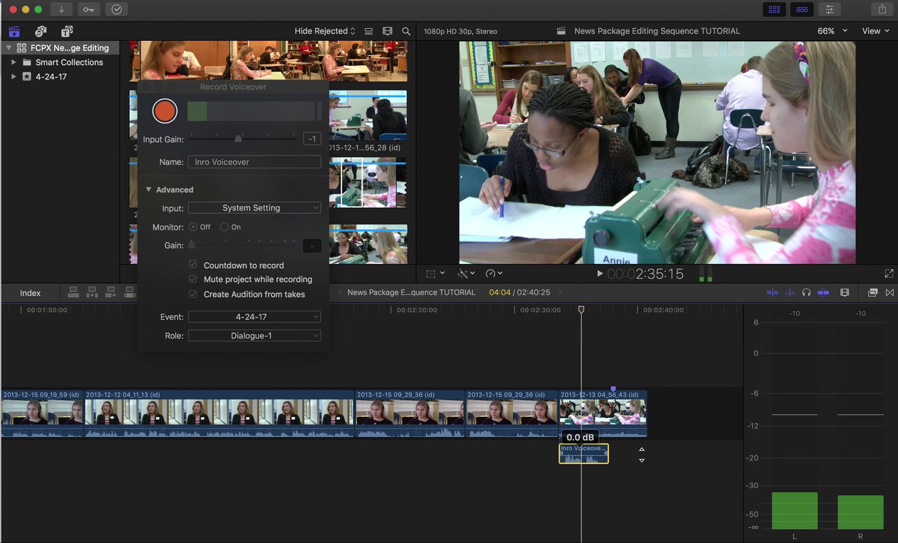
pyautogui.moveTo(587, 455); pyautogui.dragTo(676, 460)
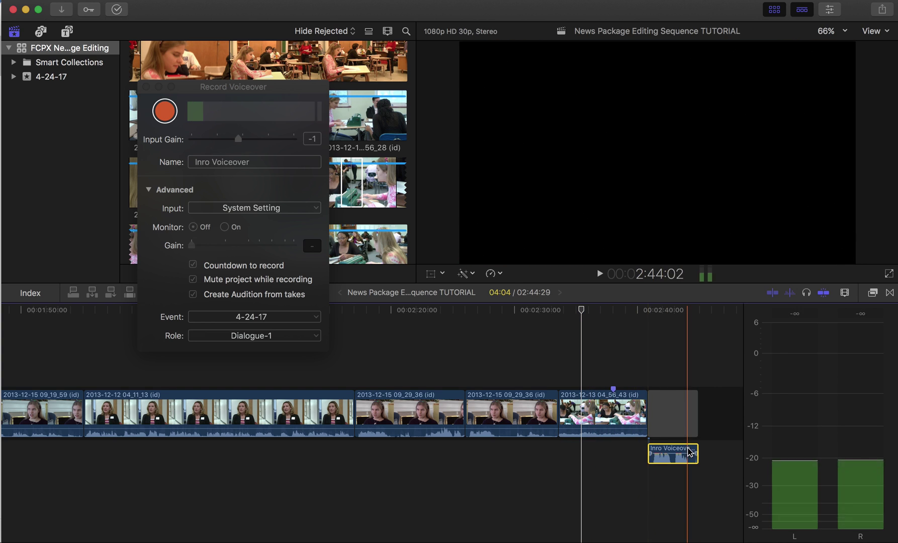
pyautogui.press('BackSpace')
# - Set the input gain to 6 and record a second voiceover take from the start of the classroom clip at 2:33:18
pyautogui.click(558, 311)
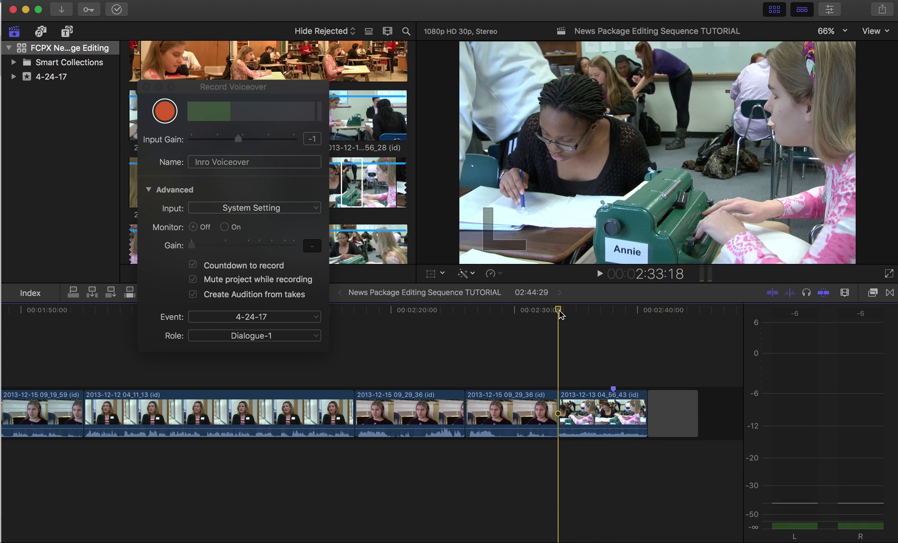
pyautogui.moveTo(239, 140); pyautogui.dragTo(255, 140)
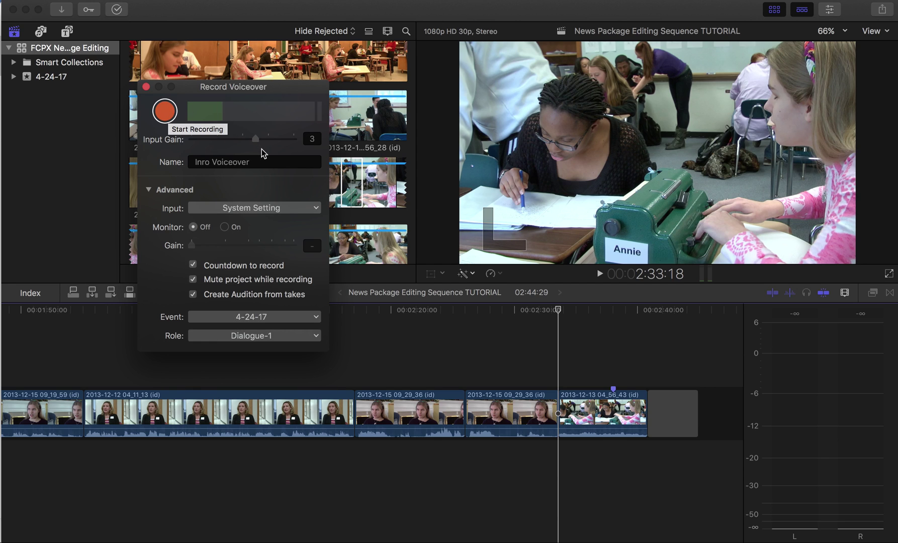
pyautogui.moveTo(258, 142); pyautogui.dragTo(266, 142)
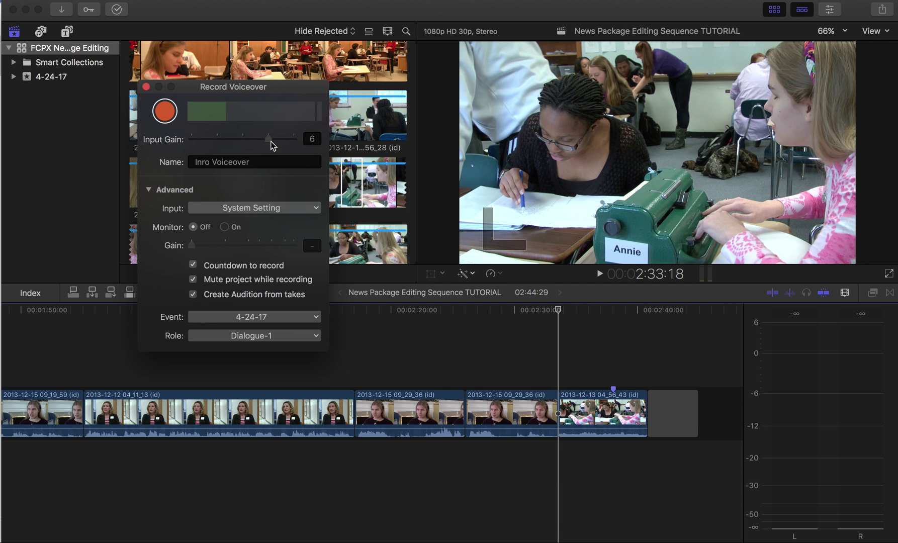
pyautogui.click(164, 116)
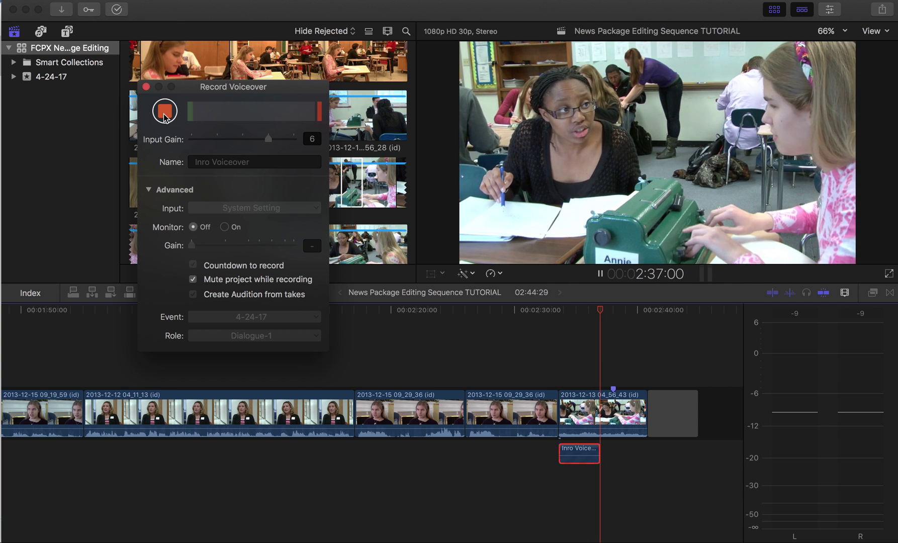
pyautogui.click(165, 113)
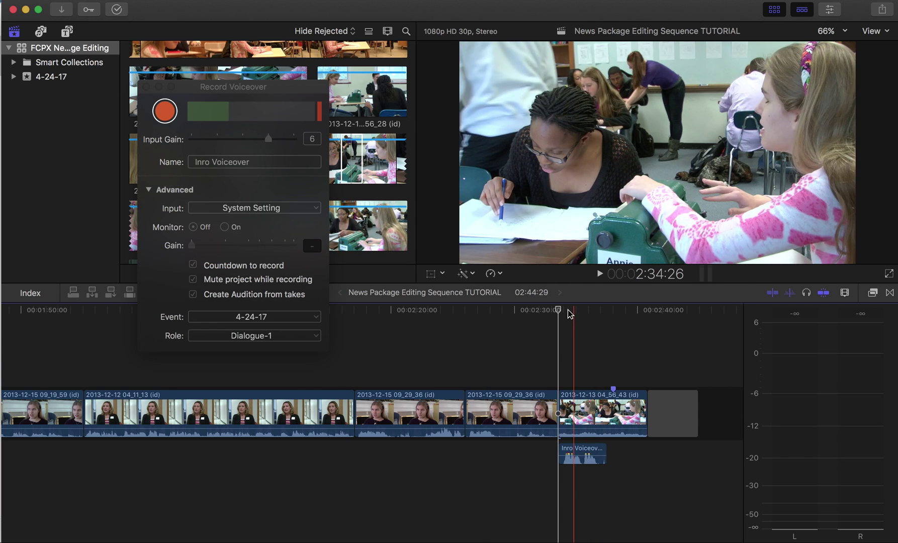
# - Play back the second voiceover take, move it past the end of the sequence, and delete it
pyautogui.press('space')
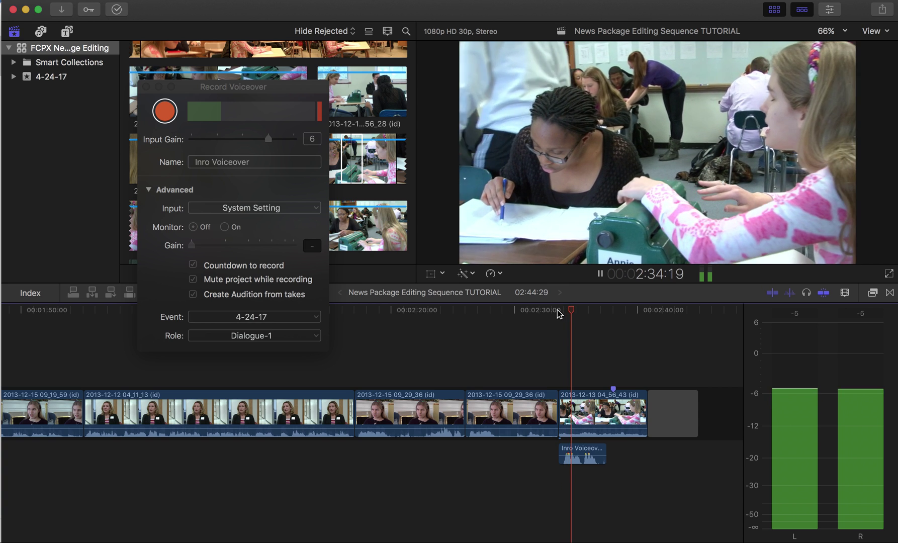
pyautogui.press('space')
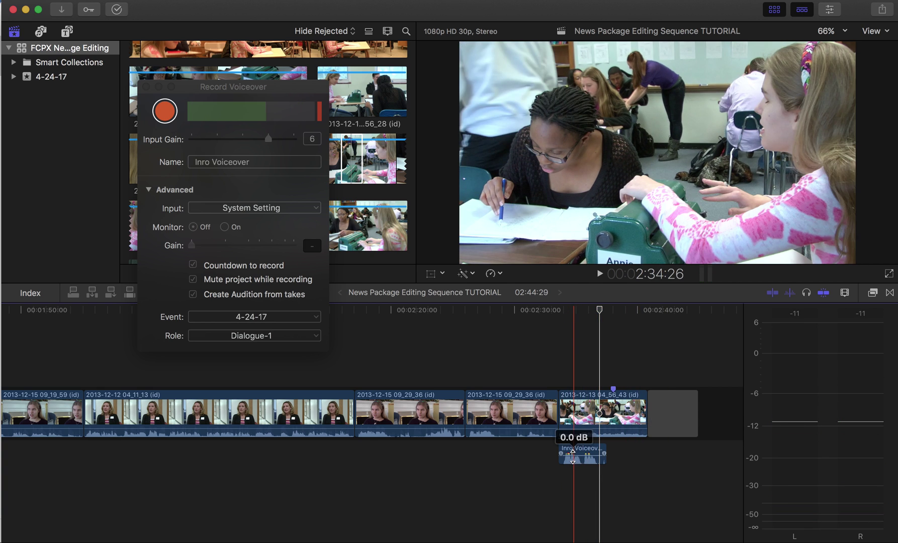
pyautogui.moveTo(573, 455); pyautogui.dragTo(714, 454)
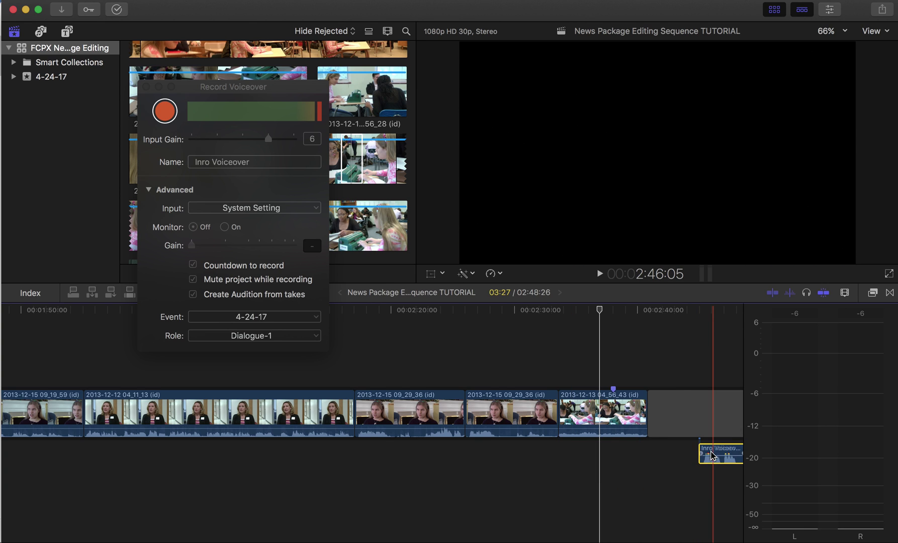
pyautogui.press('Delete')
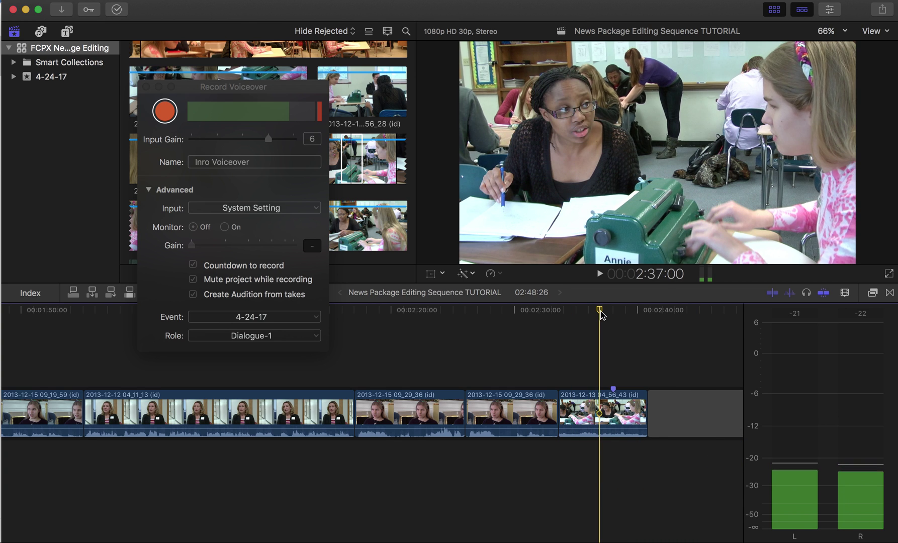
# - Set the input gain to 0 and record another voiceover take from the start of the closing classroom clip
pyautogui.press('Up')
pyautogui.moveTo(270, 140); pyautogui.dragTo(245, 140)
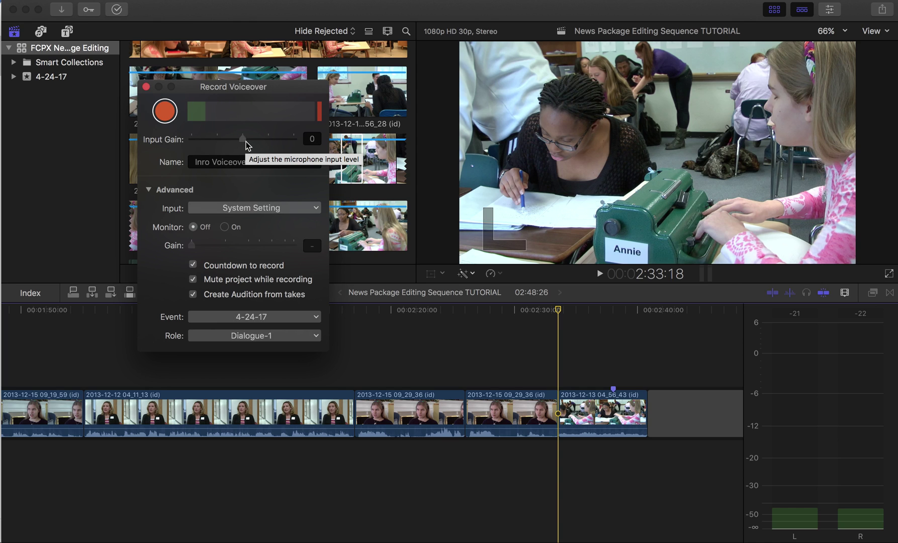
pyautogui.click(169, 117)
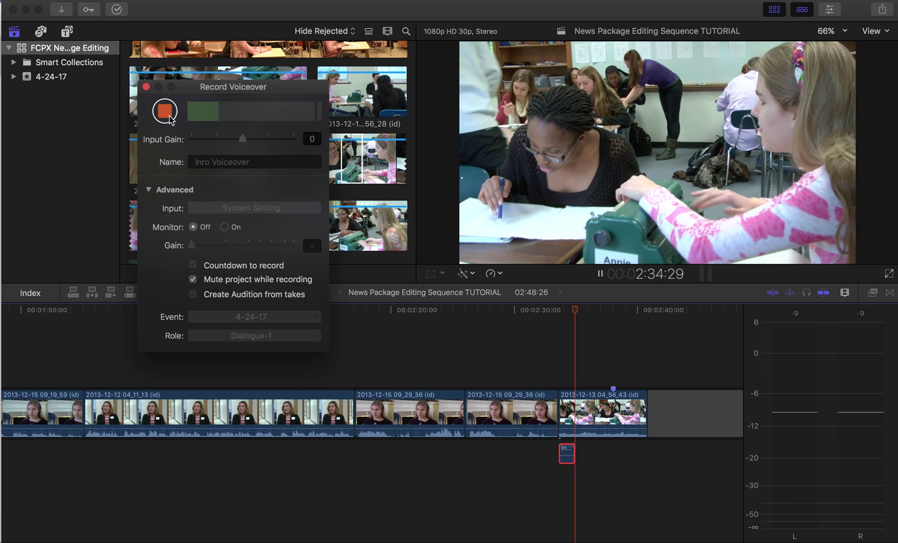
pyautogui.click(165, 111)
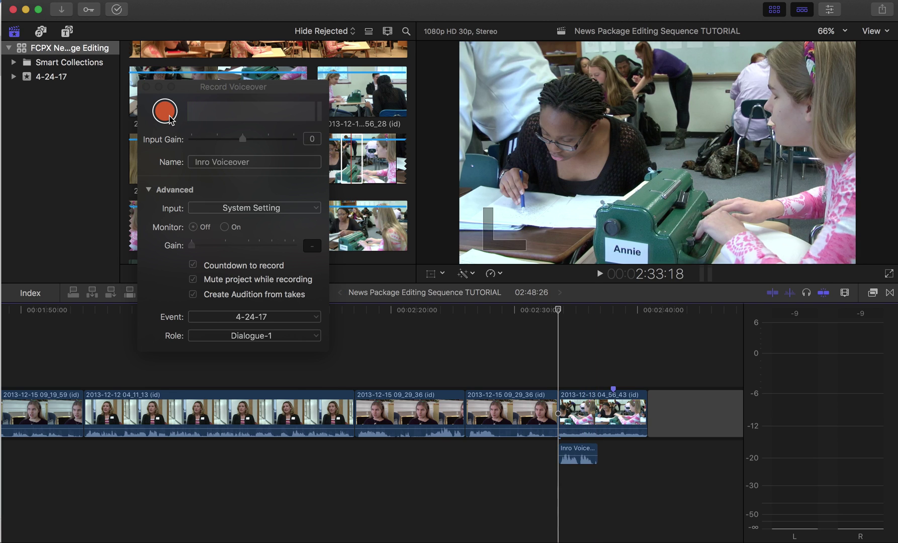
# - Close the voiceover recorder and play back the new take up to the classroom clip's marker at 2:38:02
pyautogui.click(146, 87)
pyautogui.moveTo(568, 310)
pyautogui.mouseDown()
pyautogui.moveTo(547, 311)
pyautogui.moveTo(557, 312)
pyautogui.mouseUp()
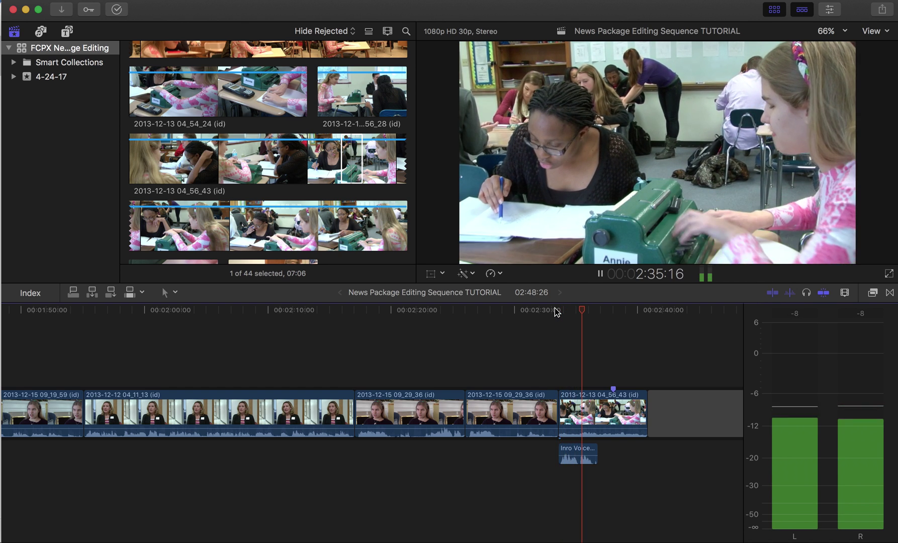
pyautogui.moveTo(591, 311); pyautogui.dragTo(614, 316)
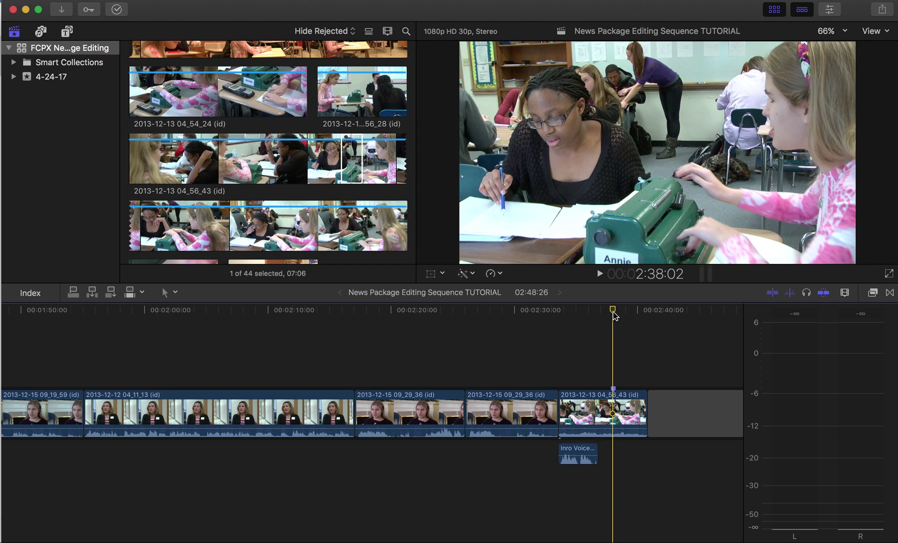
# - Add volume keyframes to the classroom clip's audio at the end of the voiceover and at 2:37:06
pyautogui.hscroll(5, 614, 316)
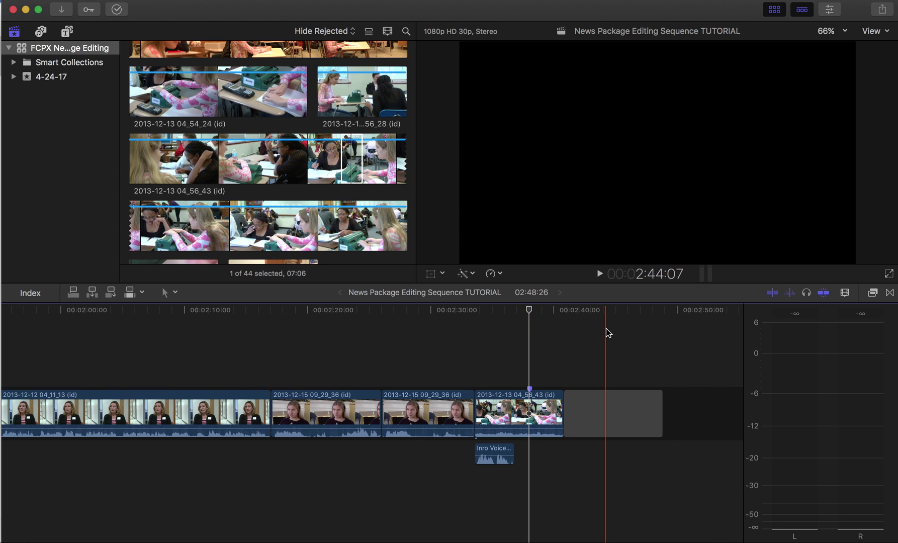
pyautogui.press('super+equal')
pyautogui.press('super+equal')
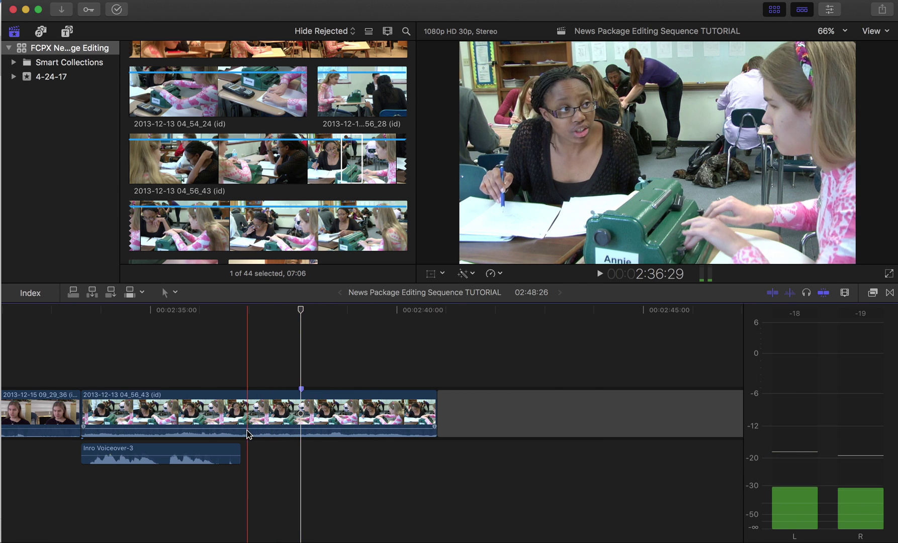
pyautogui.moveTo(242, 427); pyautogui.dragTo(241, 426)
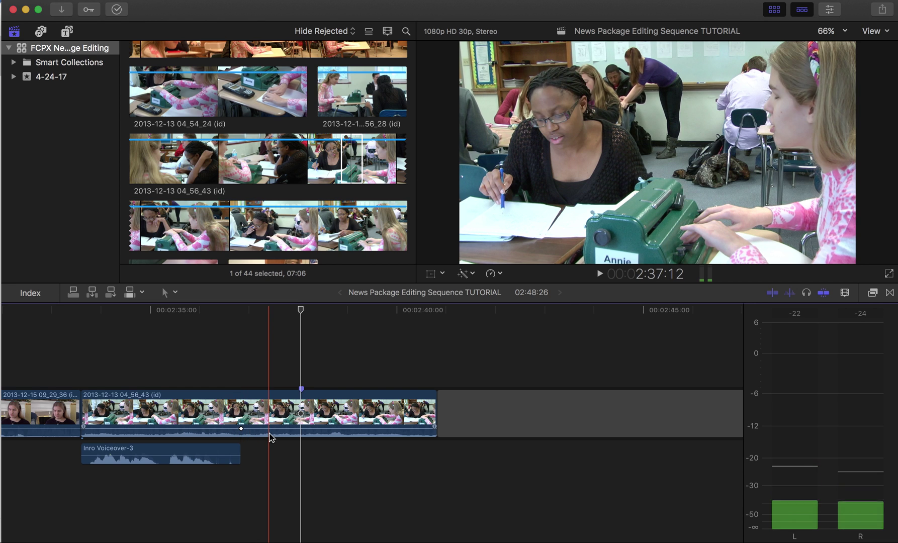
pyautogui.moveTo(260, 308)
pyautogui.mouseDown()
pyautogui.moveTo(241, 309)
pyautogui.moveTo(258, 309)
pyautogui.mouseUp()
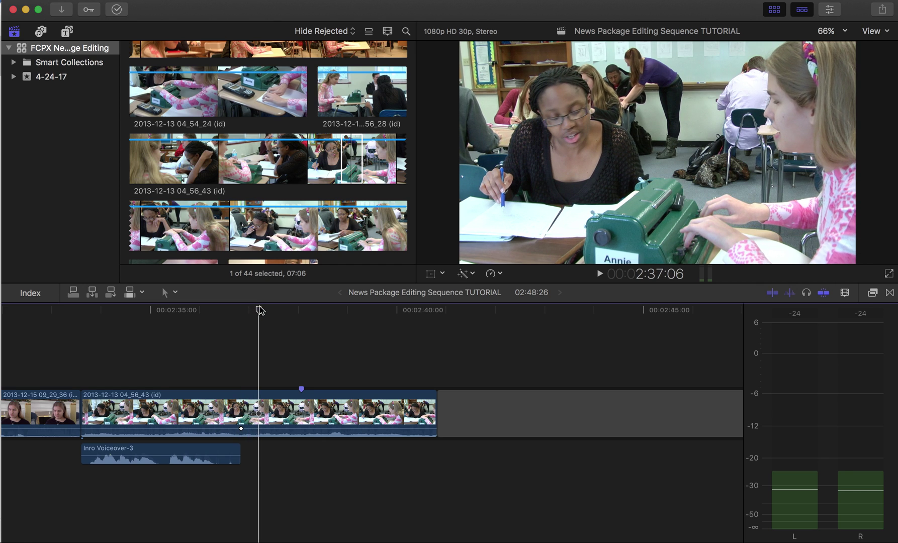
pyautogui.moveTo(261, 431)
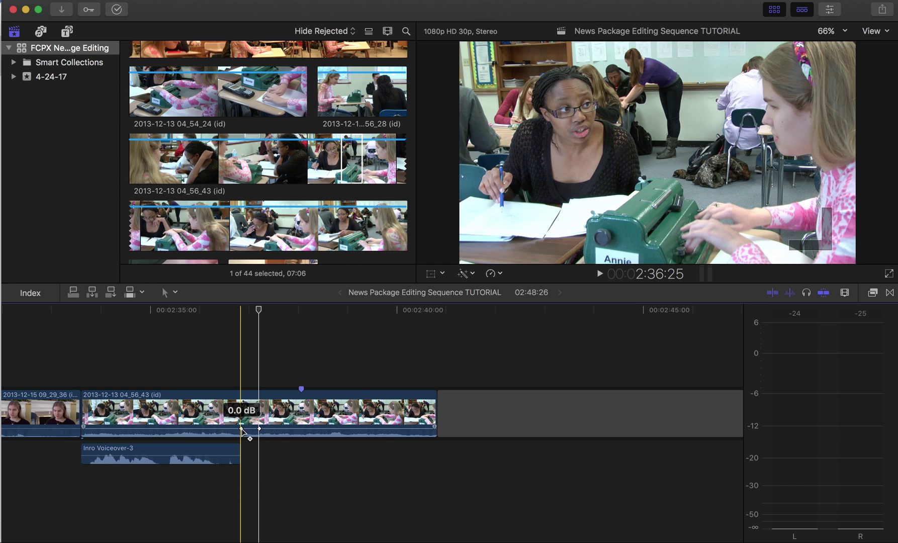
# - Lower the classroom clip's first volume keyframe to -27 dB so its natural sound stays low under the voiceover
pyautogui.moveTo(242, 430); pyautogui.dragTo(241, 436)
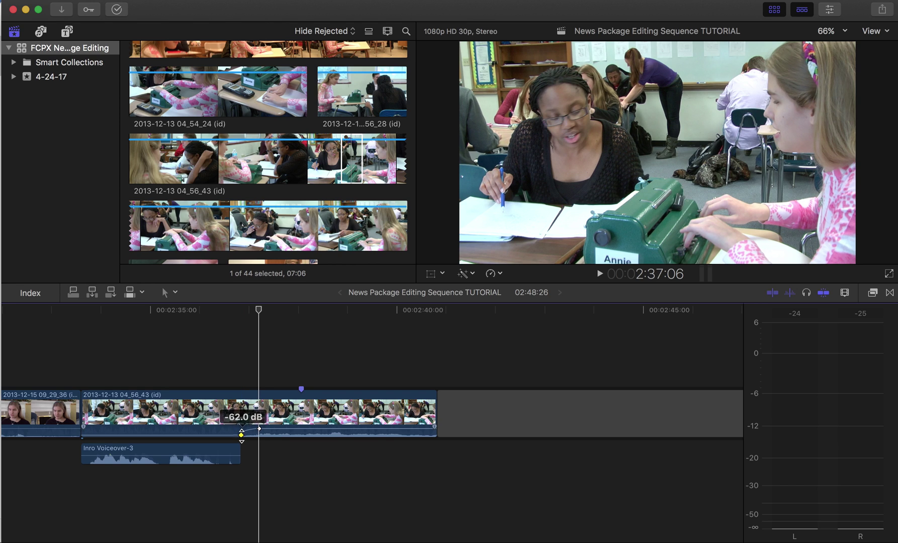
pyautogui.moveTo(241, 433); pyautogui.dragTo(242, 432)
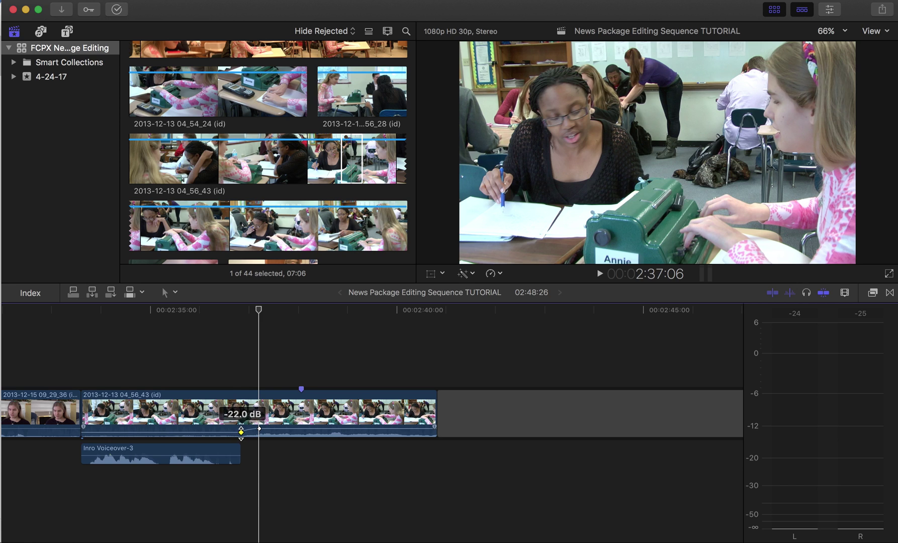
pyautogui.moveTo(215, 455); pyautogui.dragTo(215, 455)
# - Play the transition from the interview into the classroom clip with voiceover, starting at 2:32:29
pyautogui.click(97, 338)
pyautogui.click(50, 345)
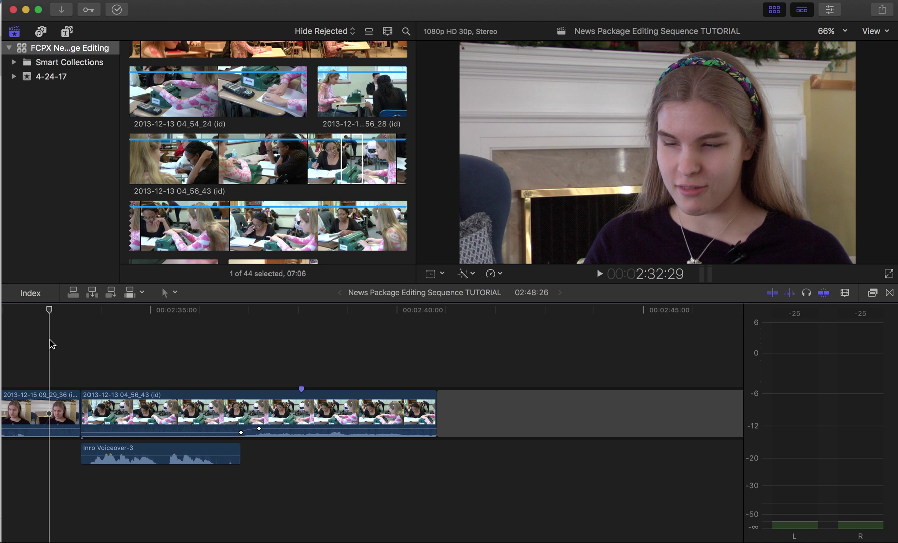
pyautogui.press('space')
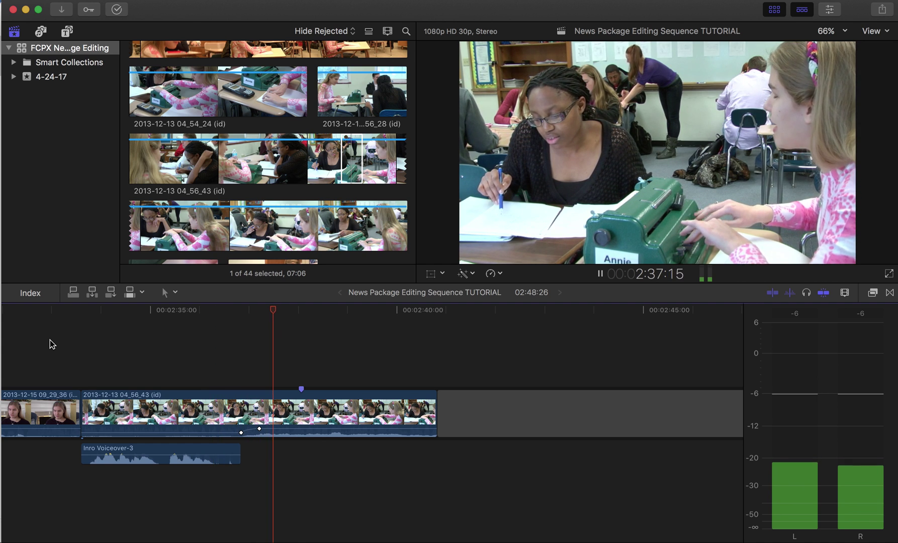
pyautogui.press('space')
# - Move the classroom clip's first volume keyframe earlier to 2:36:03, so the natural sound rises before the voiceover ends
pyautogui.moveTo(242, 433)
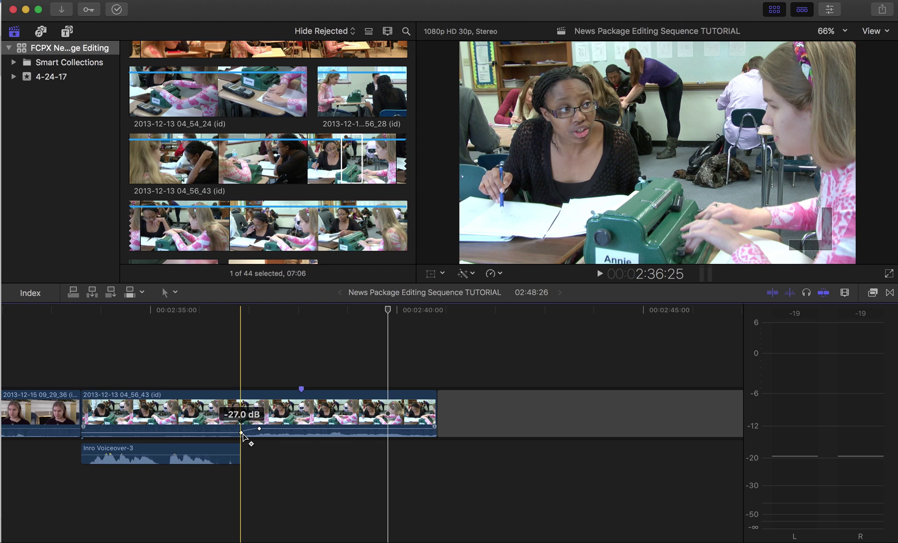
pyautogui.moveTo(241, 433); pyautogui.dragTo(203, 434)
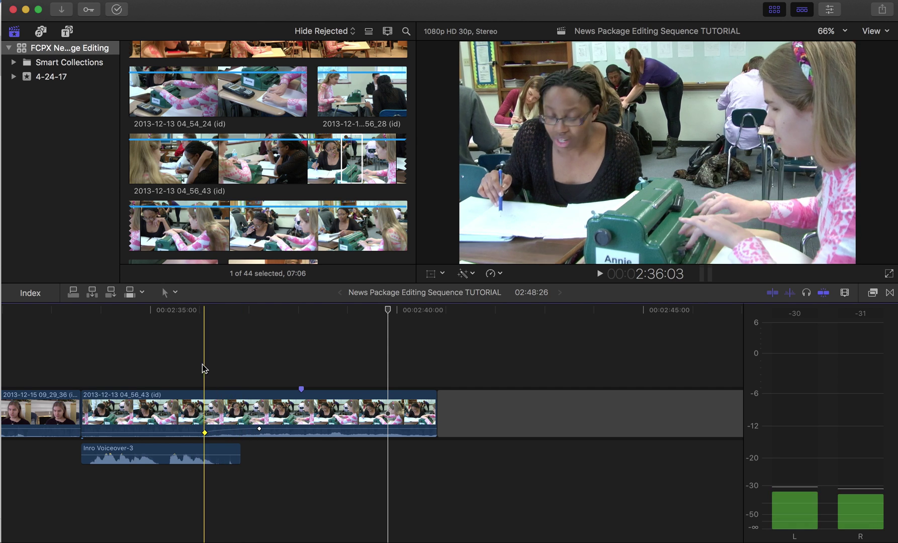
# - Trim the end of the voiceover to about 2:36:18 and move the classroom clip's volume keyframes earlier, placing the first at 2:35:13
pyautogui.click(180, 309)
pyautogui.press('space')
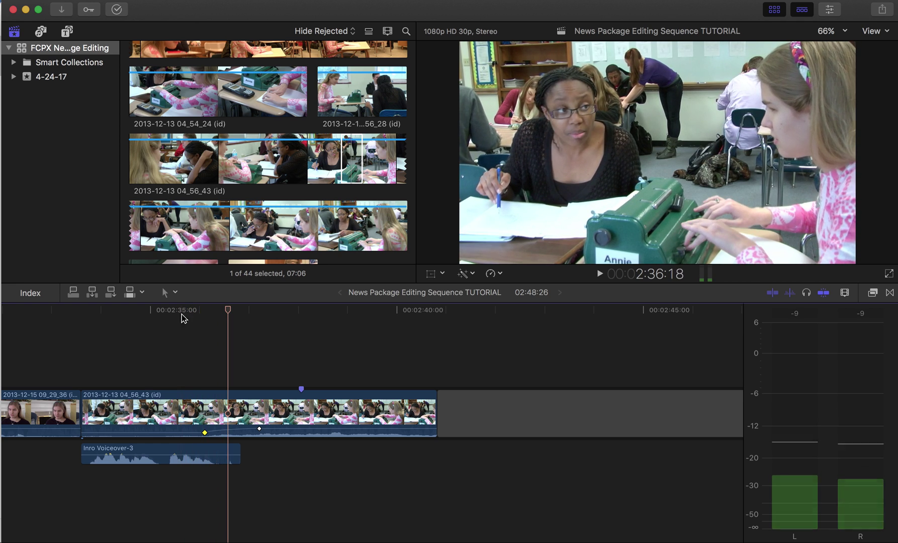
pyautogui.press('space')
pyautogui.moveTo(236, 448); pyautogui.dragTo(172, 433)
pyautogui.keyDown('alt'); pyautogui.click(237, 429); pyautogui.keyUp('alt')
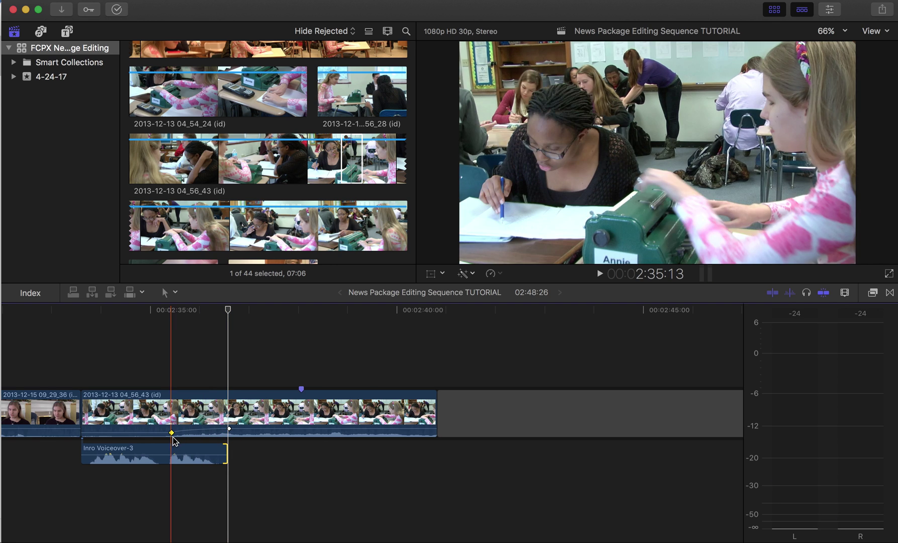
# - Shift both classroom volume keyframes later so the rise starts just before the trimmed voiceover ends, and play it back from 2:35:09
pyautogui.press('space')
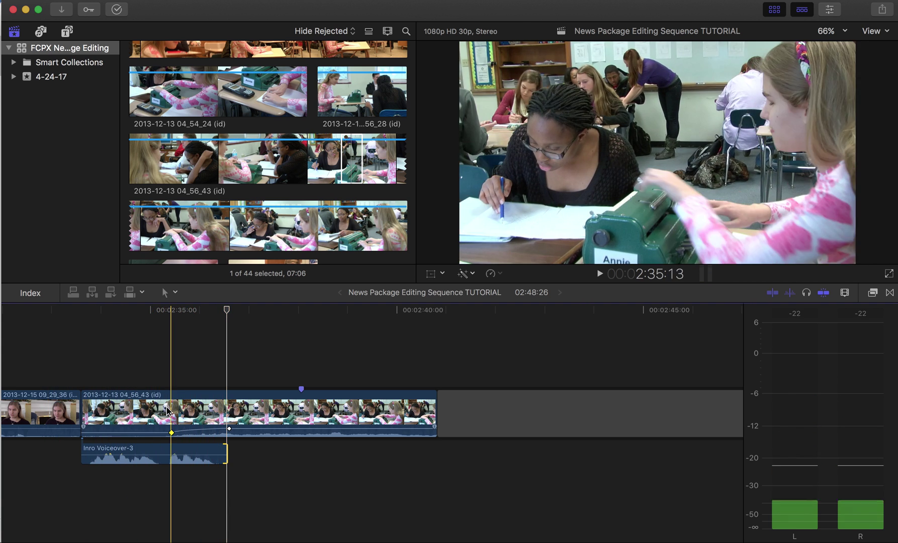
pyautogui.moveTo(172, 433); pyautogui.dragTo(211, 433)
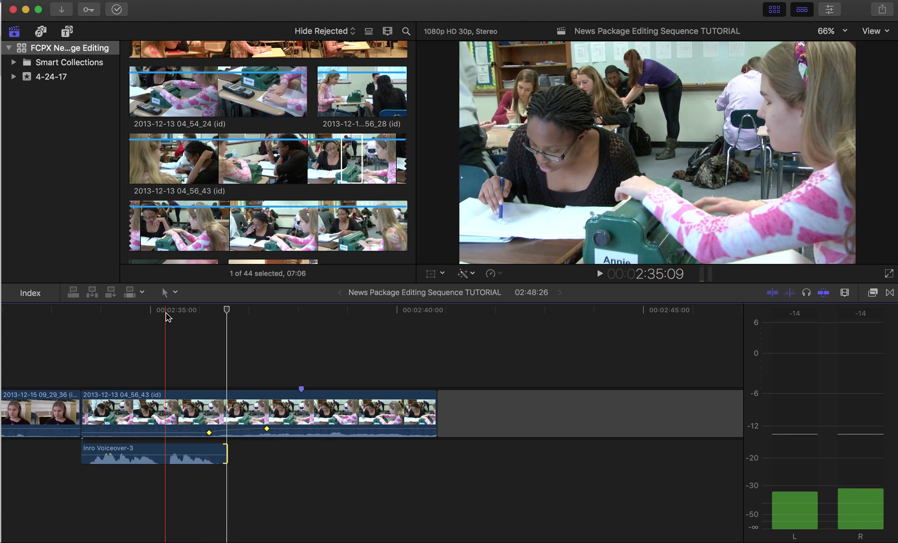
pyautogui.press('space')
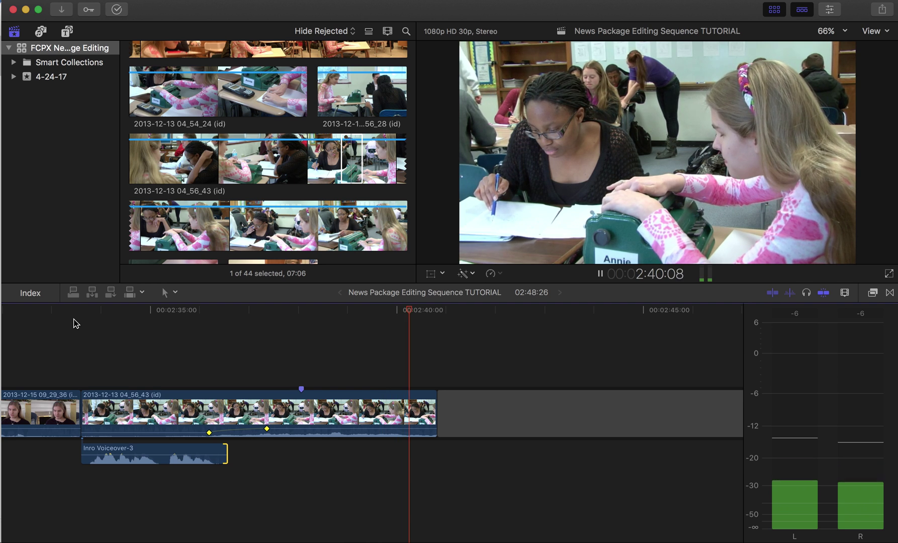
# - Delete the gap after the classroom clip and add a short audio fade-out at the end of that clip
pyautogui.click(483, 406)
pyautogui.press('Delete')
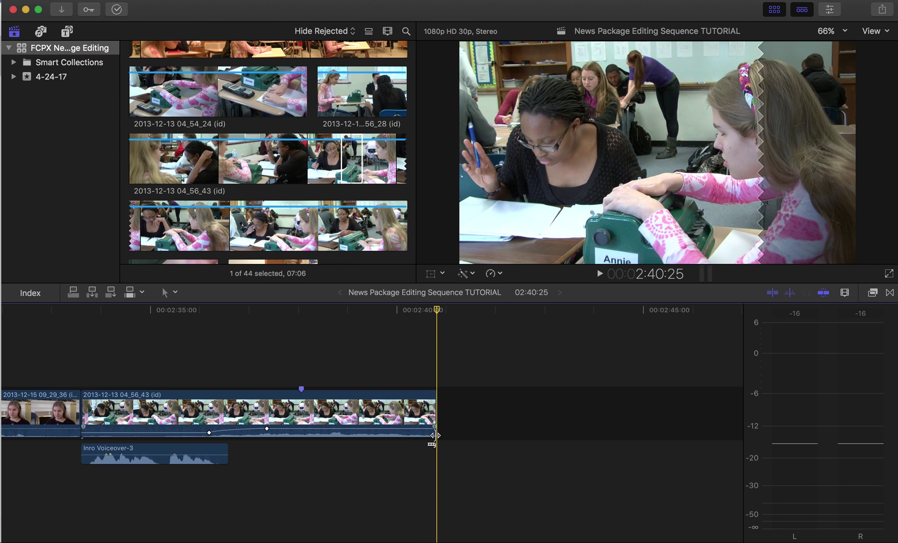
pyautogui.press('super+equal')
pyautogui.press('super+equal')
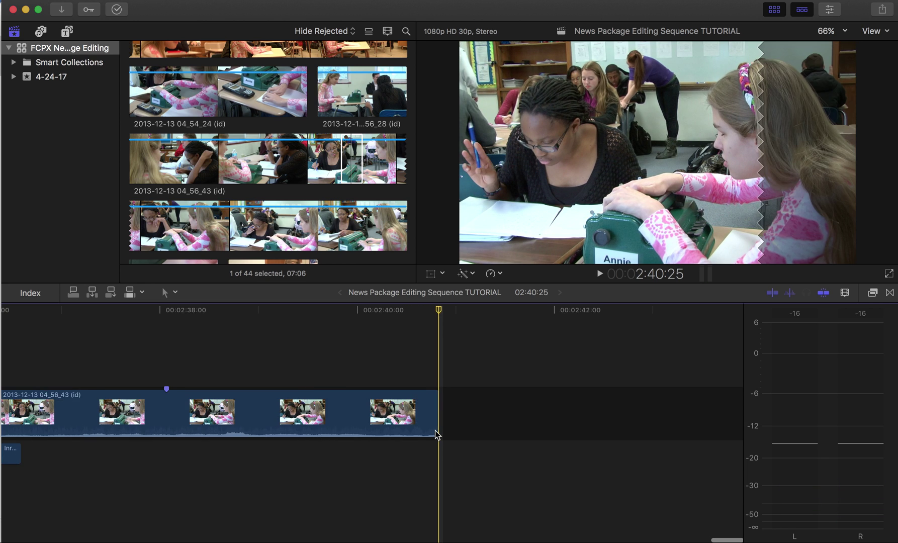
pyautogui.moveTo(439, 428); pyautogui.dragTo(402, 426)
pyautogui.press('super+minus')
pyautogui.press('super+minus')
pyautogui.press('super+minus')
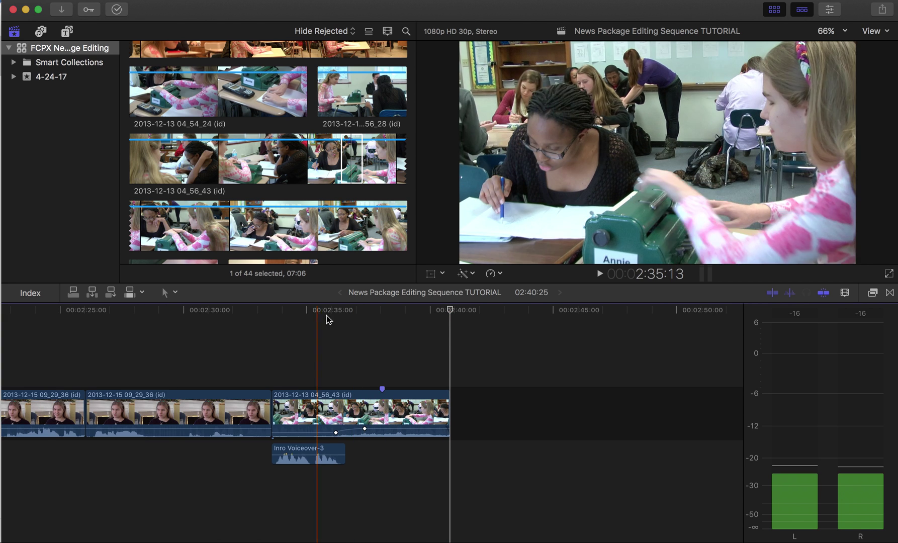
# - Play the sequence from just before the classroom clip to its end, and return the playhead to the start of the sequence
pyautogui.click(266, 314)
pyautogui.press('space')
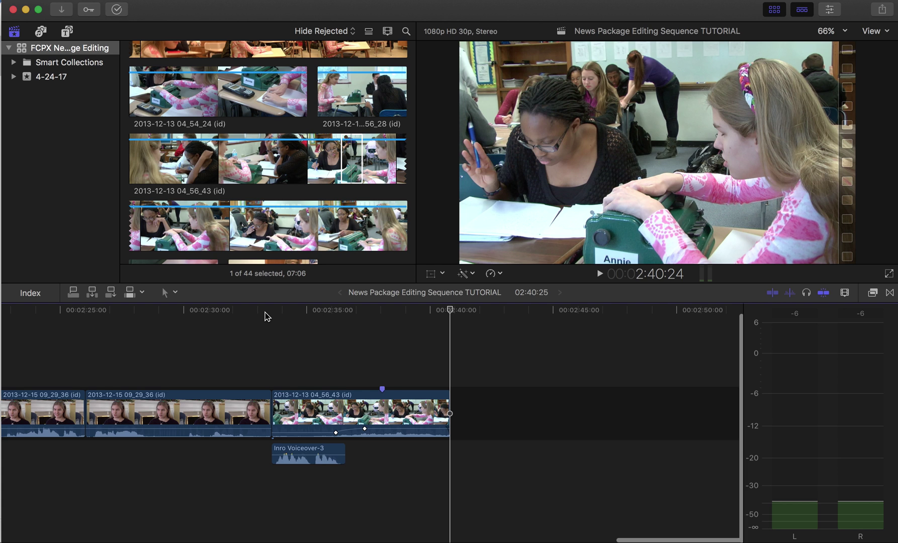
pyautogui.press('super+minus')
pyautogui.press('super+minus')
pyautogui.hscroll(-10, 265, 312)
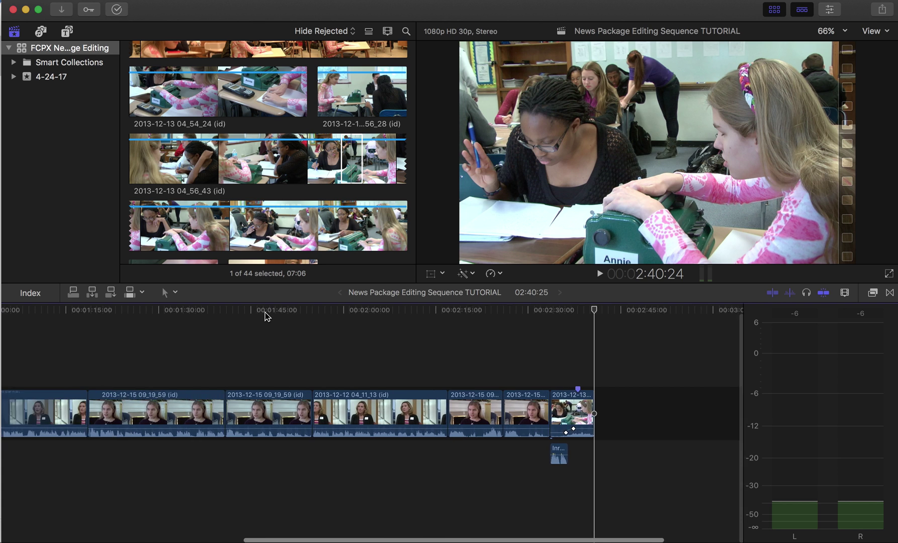
pyautogui.click(25, 314)
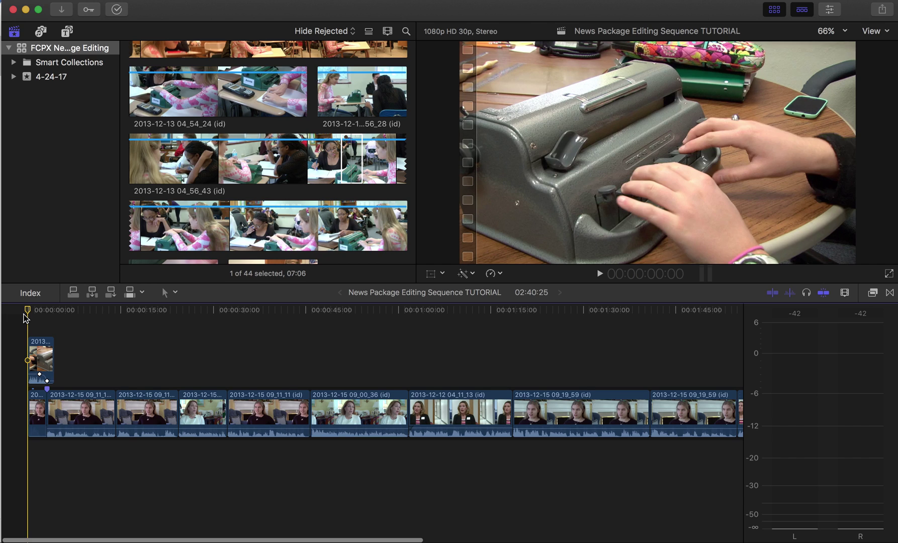